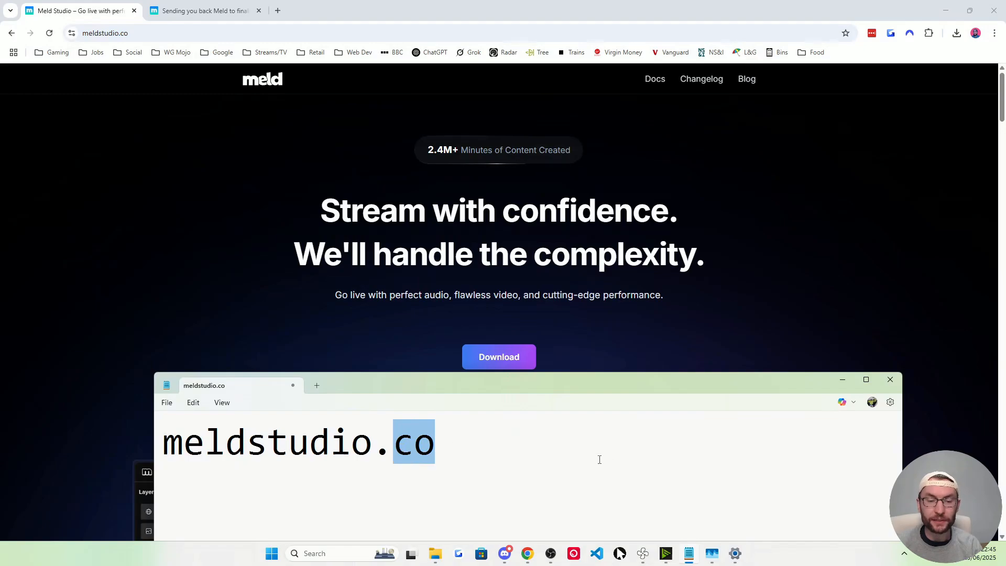
- Download Meld Studio from its website and allow the installed app to access the camera
left_click(528, 367)
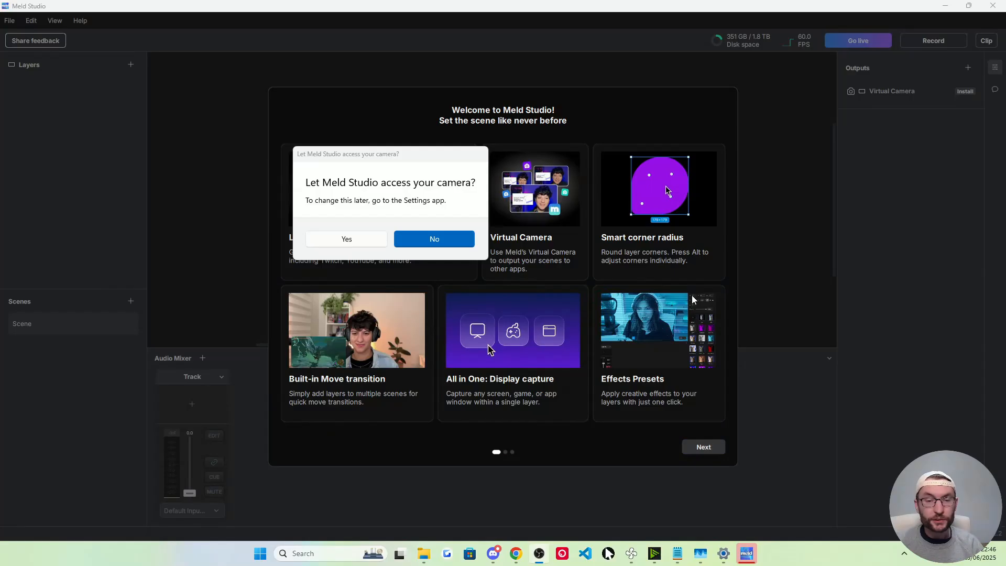
left_click(354, 242)
left_click(457, 297)
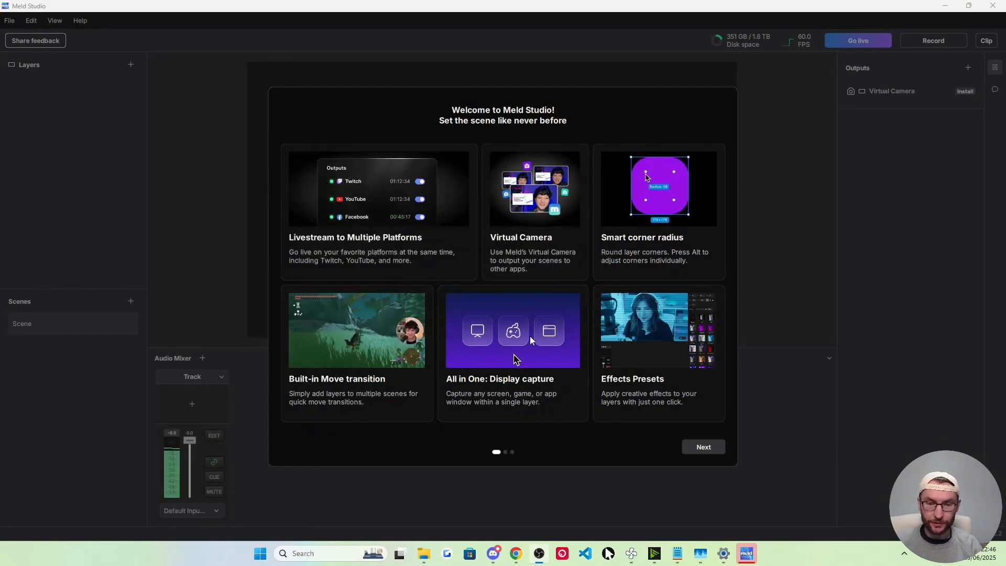
- Complete the welcome setup with the Multi Canvas layout and dismiss the vertical canvas introduction
left_click(705, 449)
left_click(707, 448)
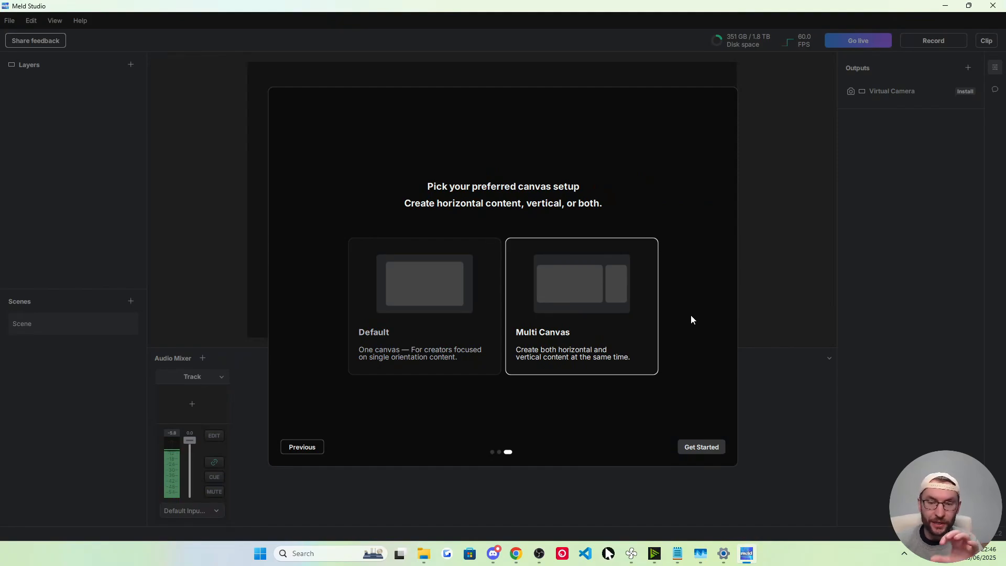
left_click(702, 449)
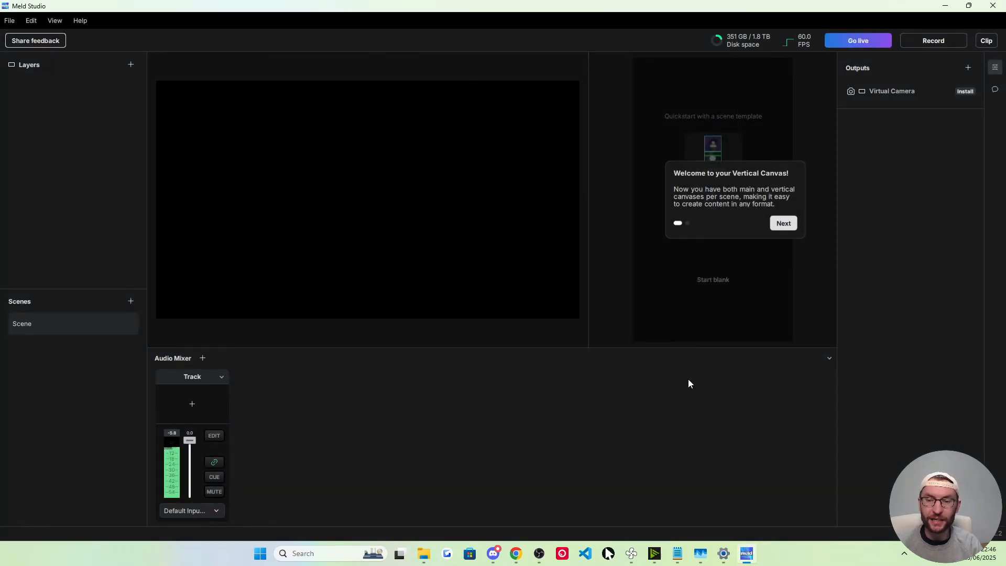
left_click(784, 226)
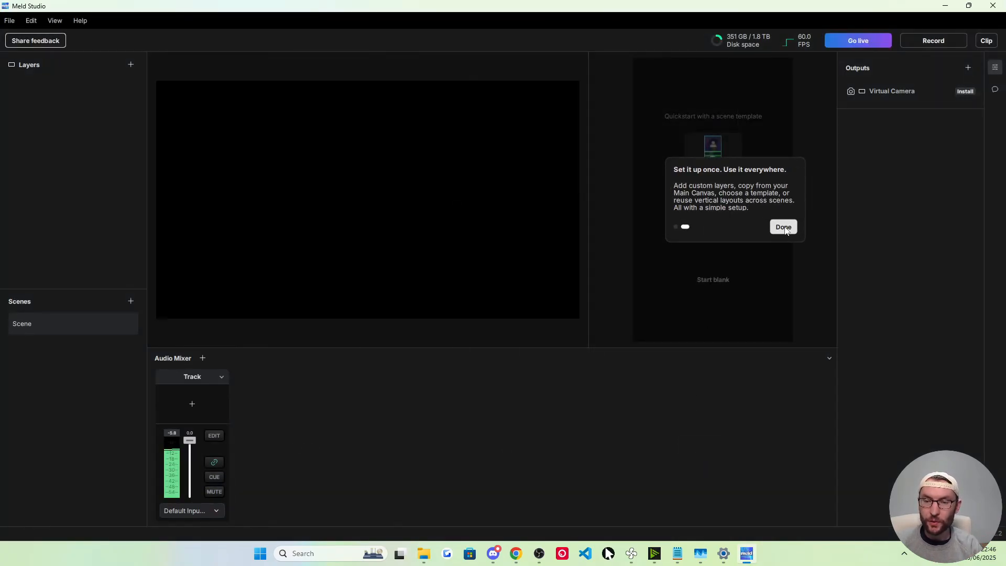
left_click(784, 227)
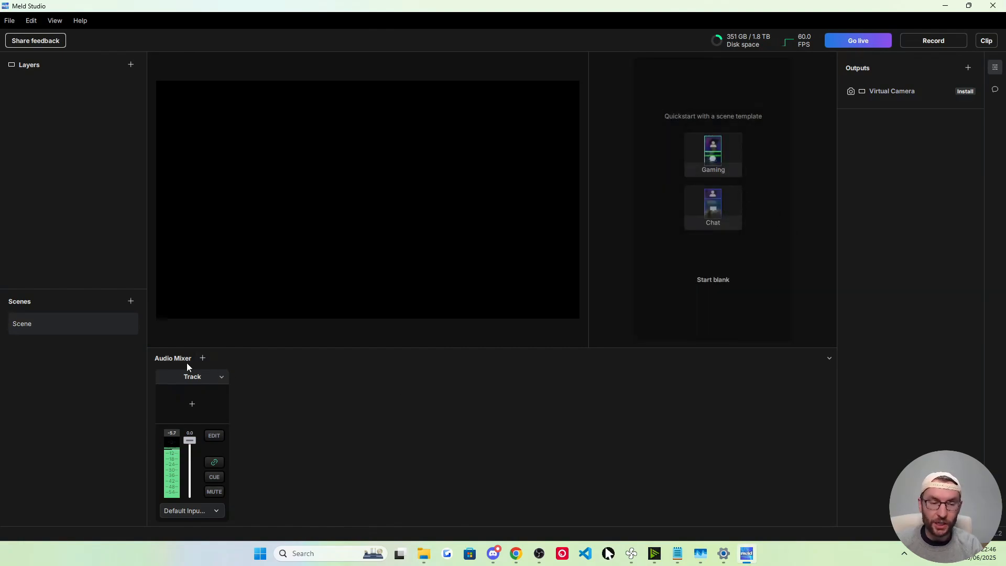
- Rename the existing audio track to Microphone and set its source to the input device Microphone (HyperX Quadcast)
double_click(192, 377)
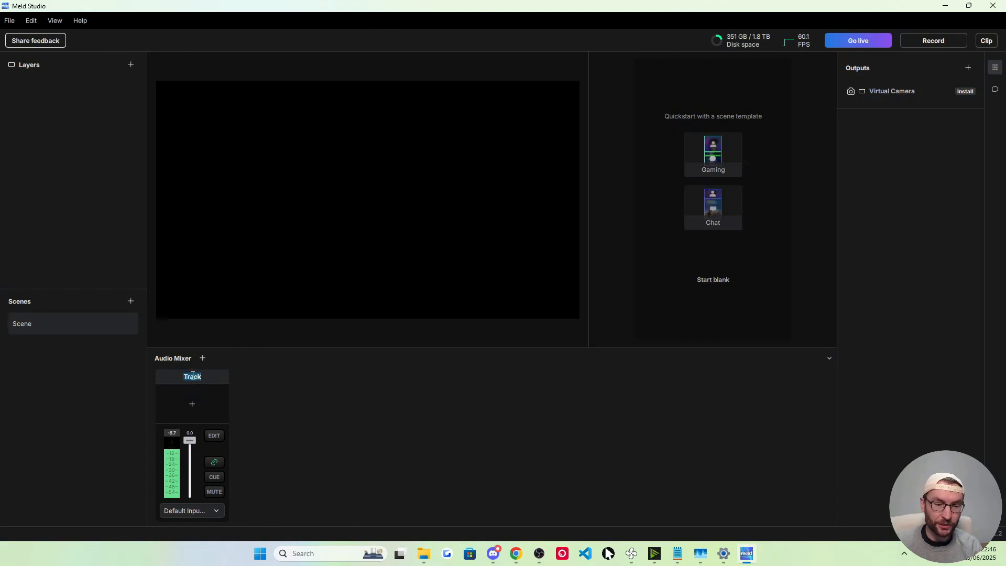
type("Microphone")
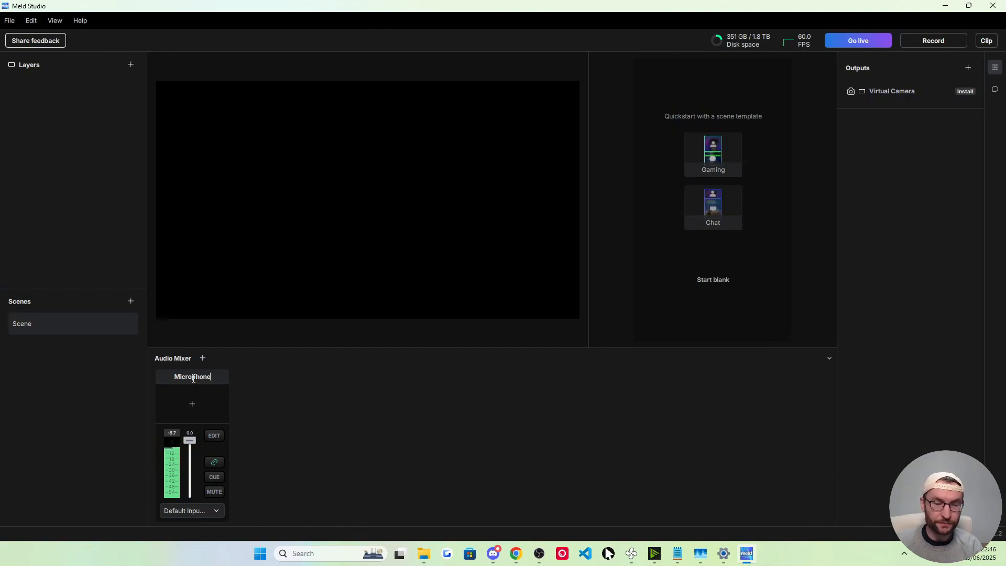
left_click(202, 511)
left_click(300, 495)
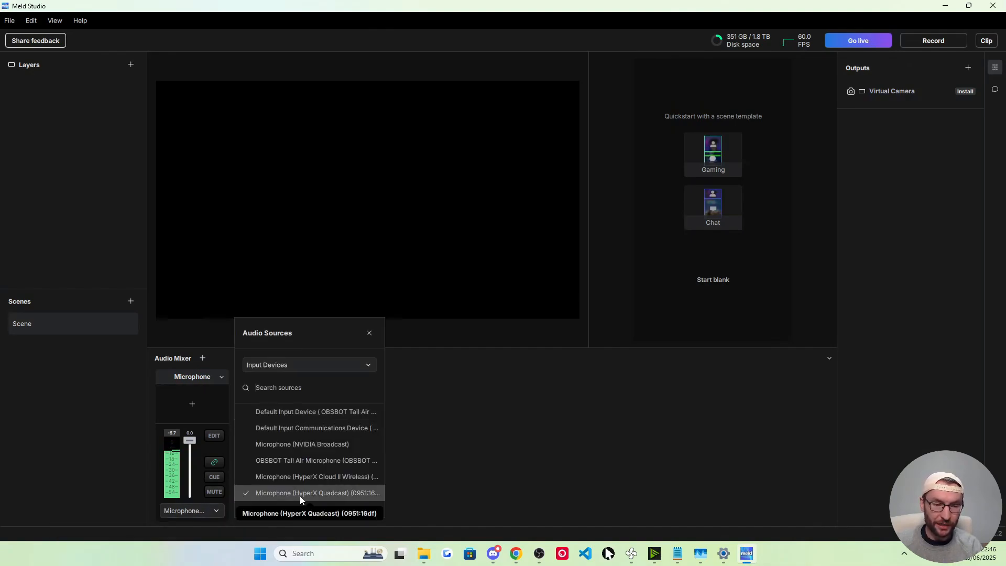
left_click(467, 458)
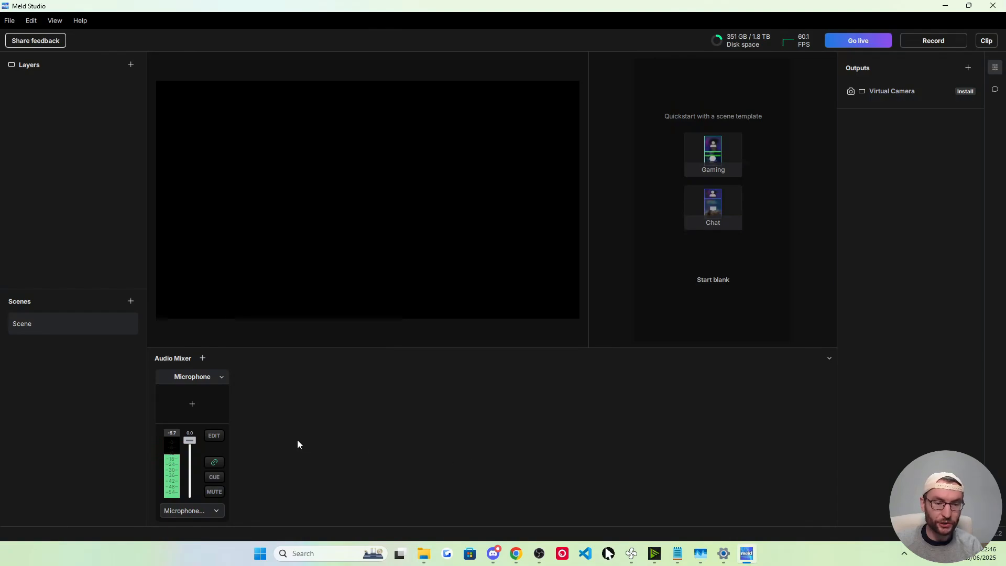
- Add a Magic Mic effect to the Microphone track with level Very High and Automatic Gain Control off
left_click(192, 404)
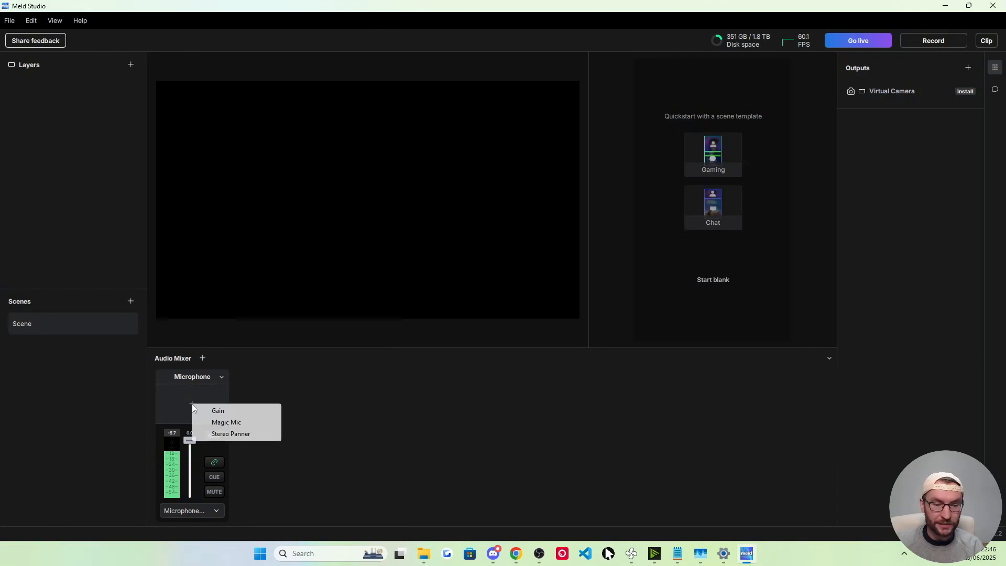
left_click(236, 421)
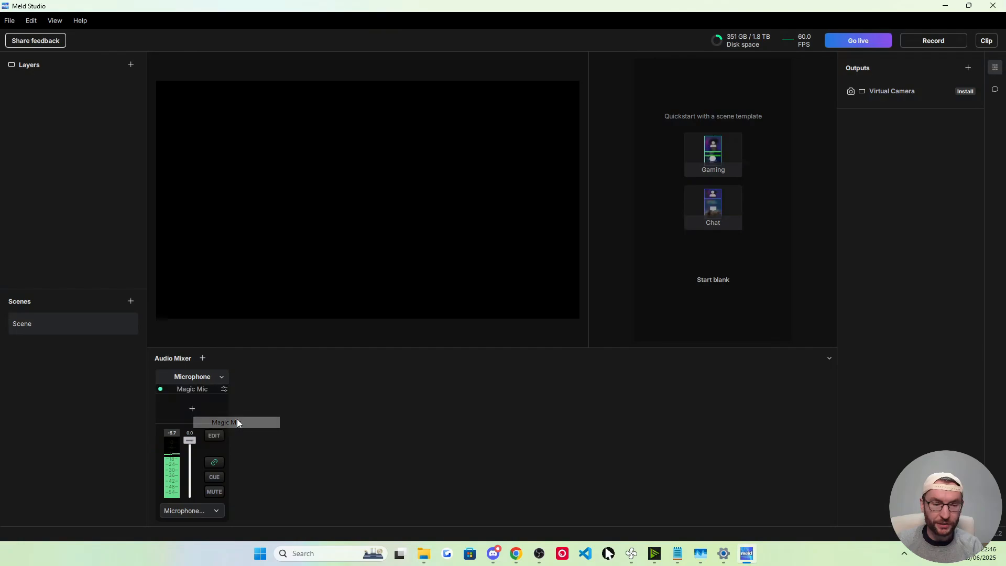
left_click(224, 389)
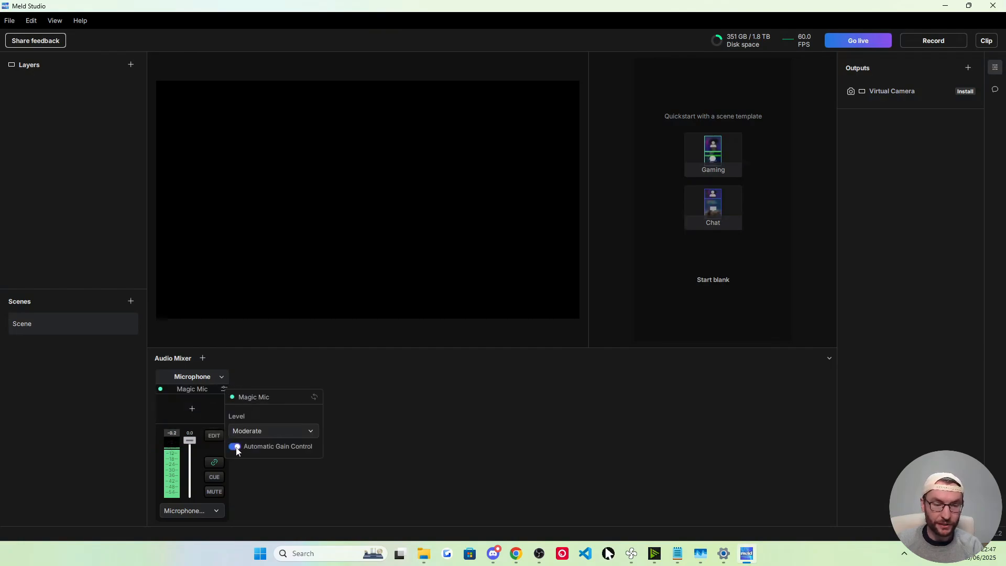
left_click(262, 431)
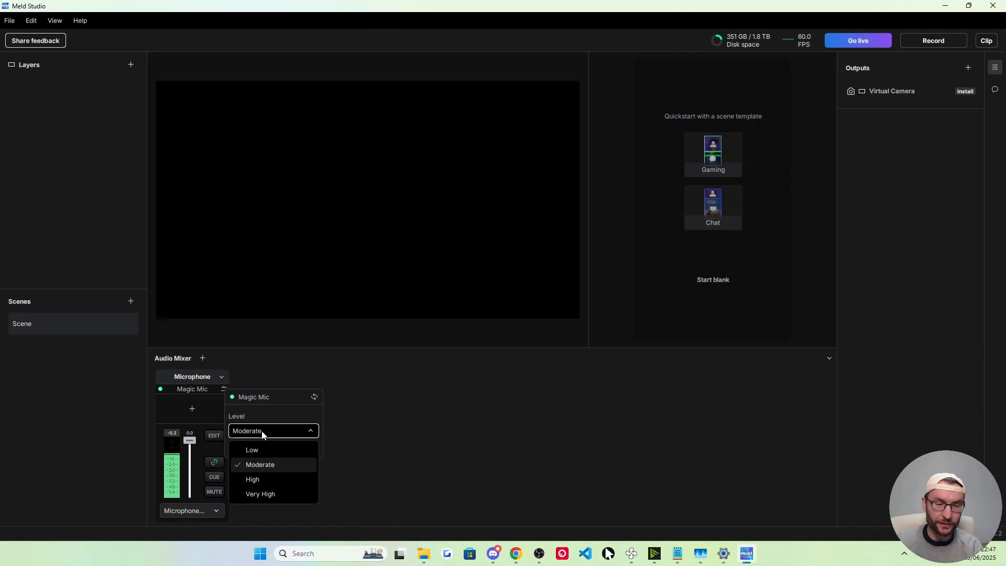
left_click(261, 494)
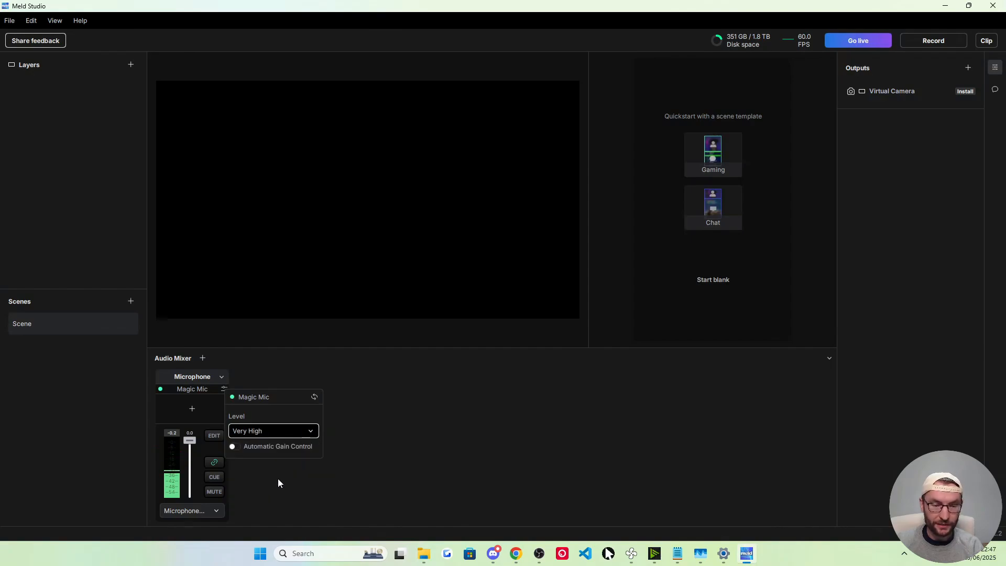
left_click(410, 438)
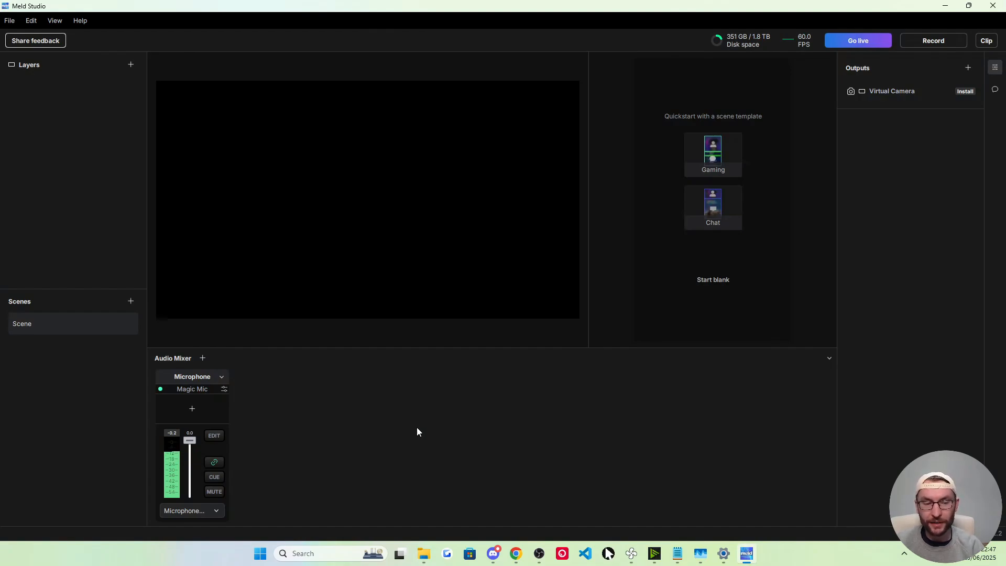
- Add an audio track named Headset that captures the output device Speakers (HyperX Cloud II Wireless)
left_click(203, 358)
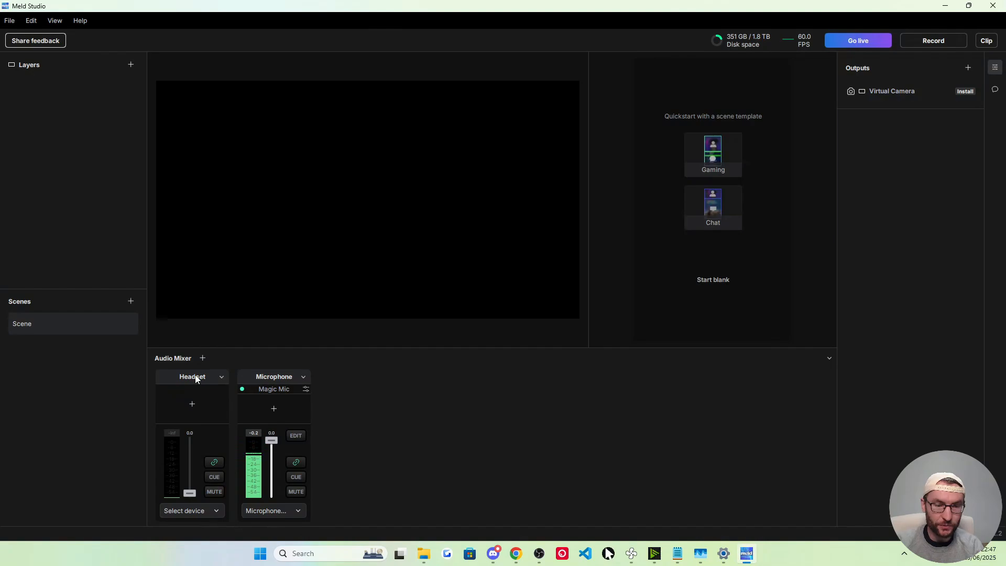
left_click(189, 511)
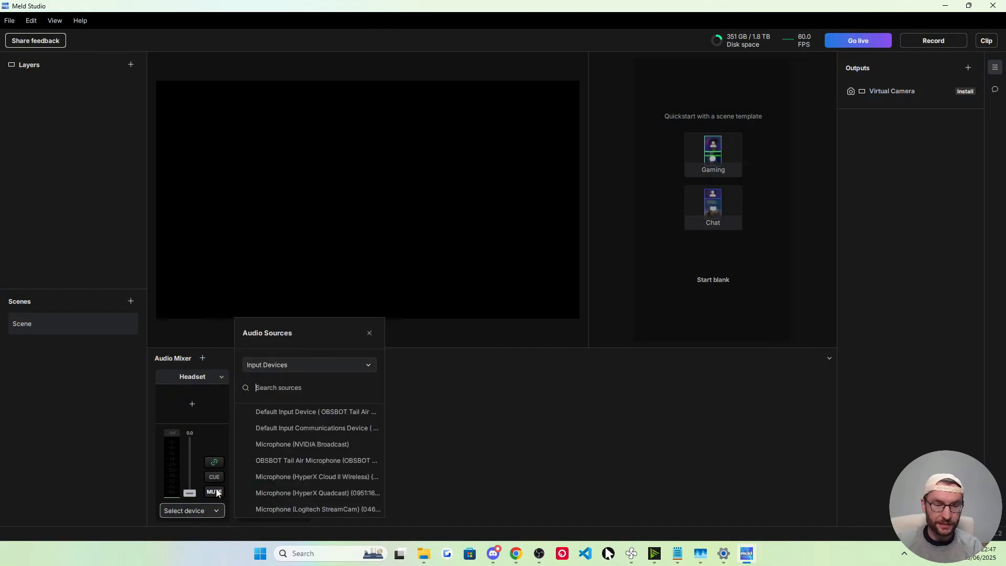
left_click(291, 365)
left_click(283, 400)
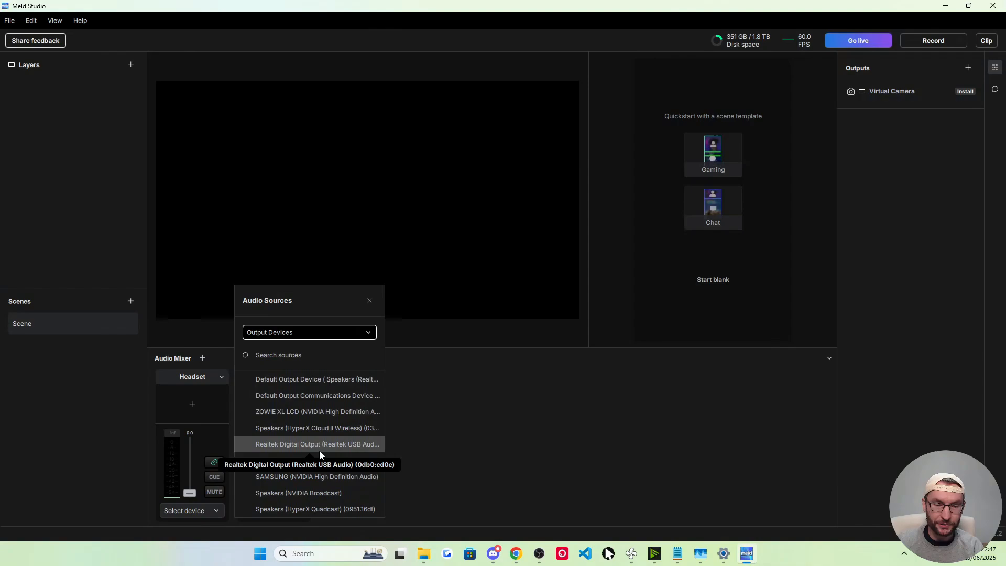
left_click(320, 429)
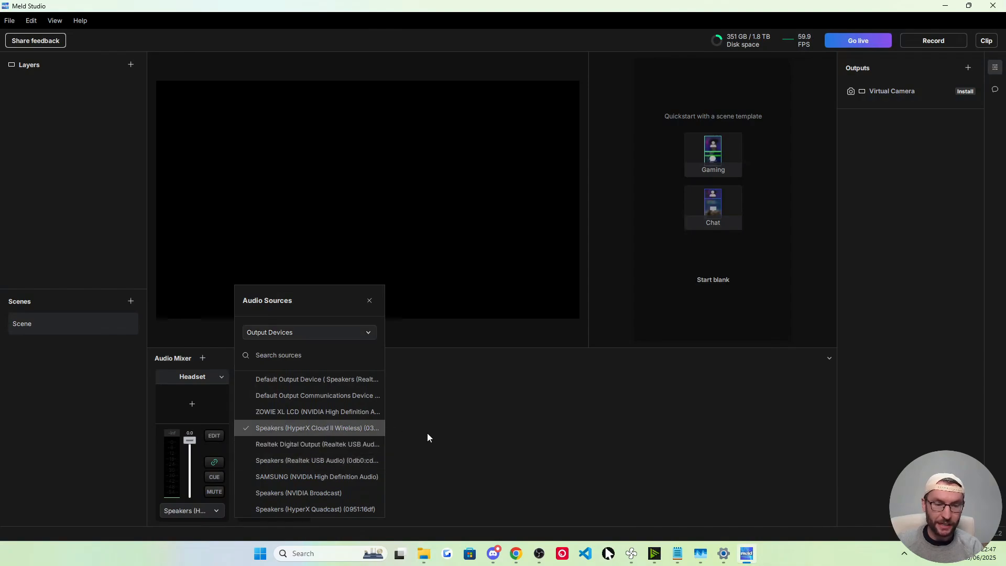
left_click(471, 410)
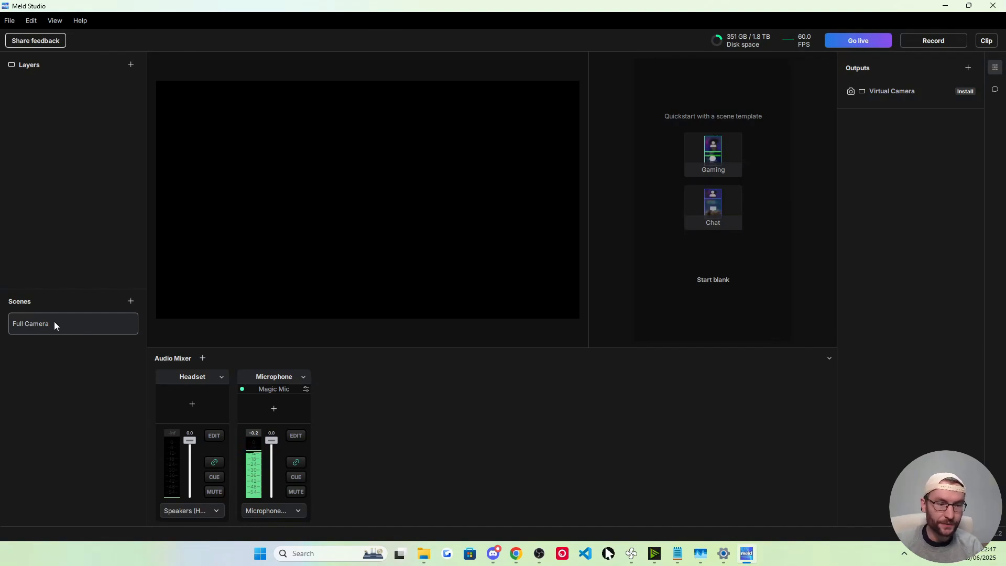
- Add a second scene named Computer Display
left_click(131, 300)
left_click(35, 348)
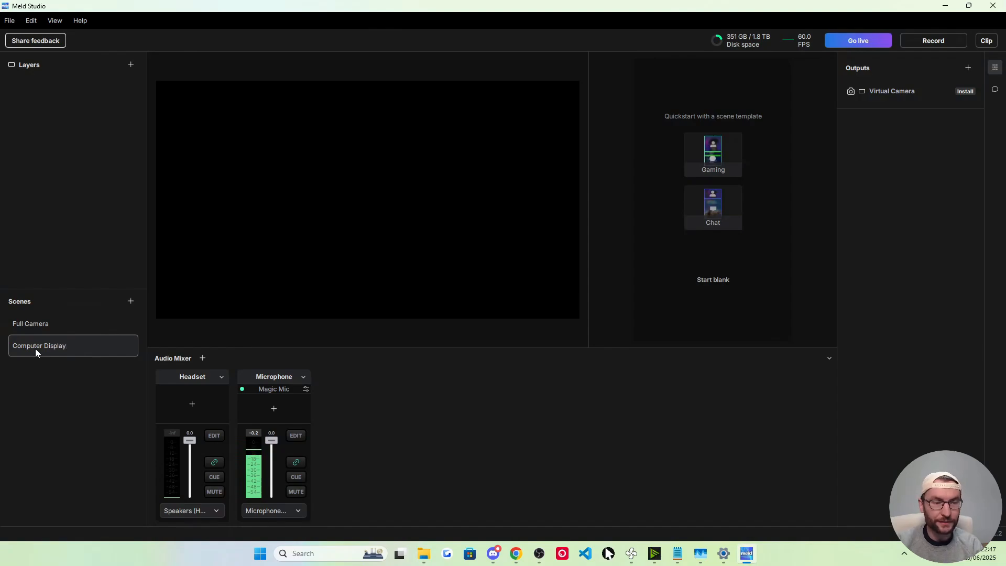
key("Return")
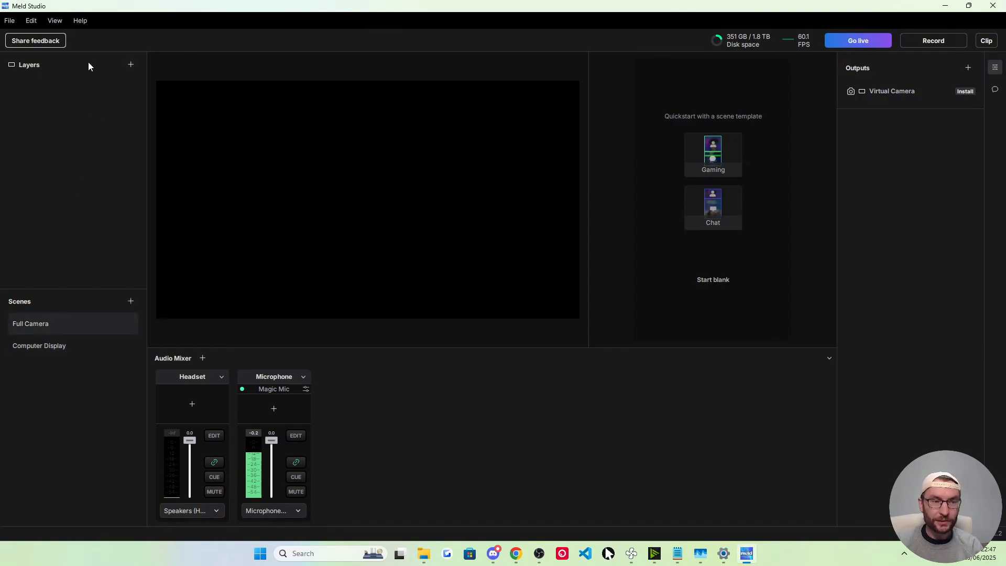
- Add a video device layer to the Full Camera scene's main canvas, using the OBSBOT Tail Air Camera
left_click(131, 64)
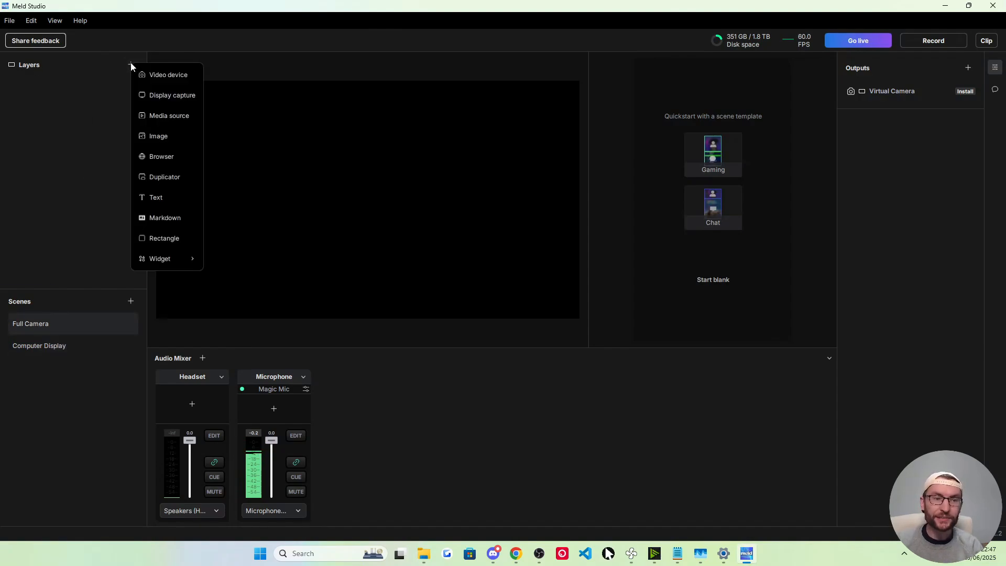
left_click(157, 74)
left_click(212, 147)
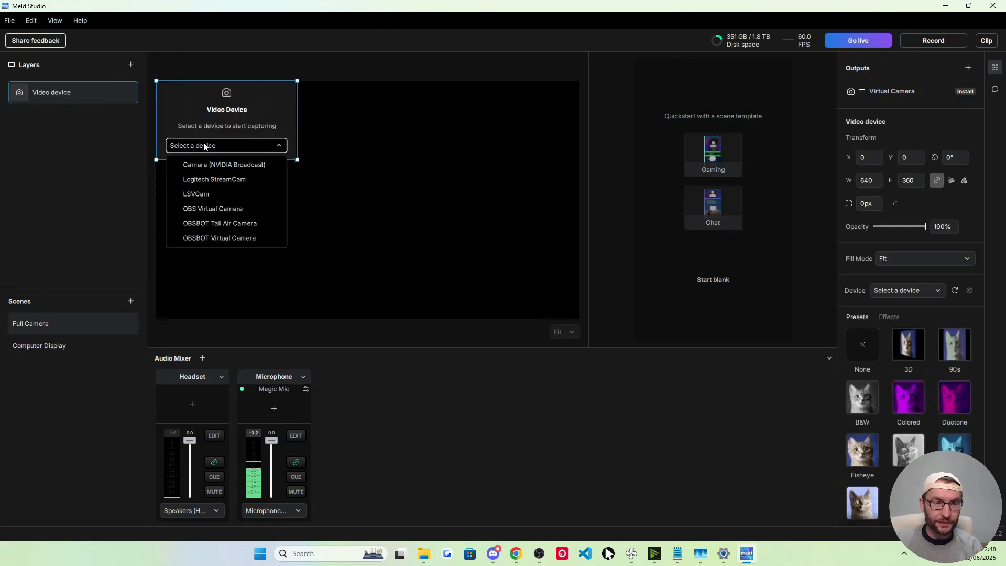
left_click(219, 219)
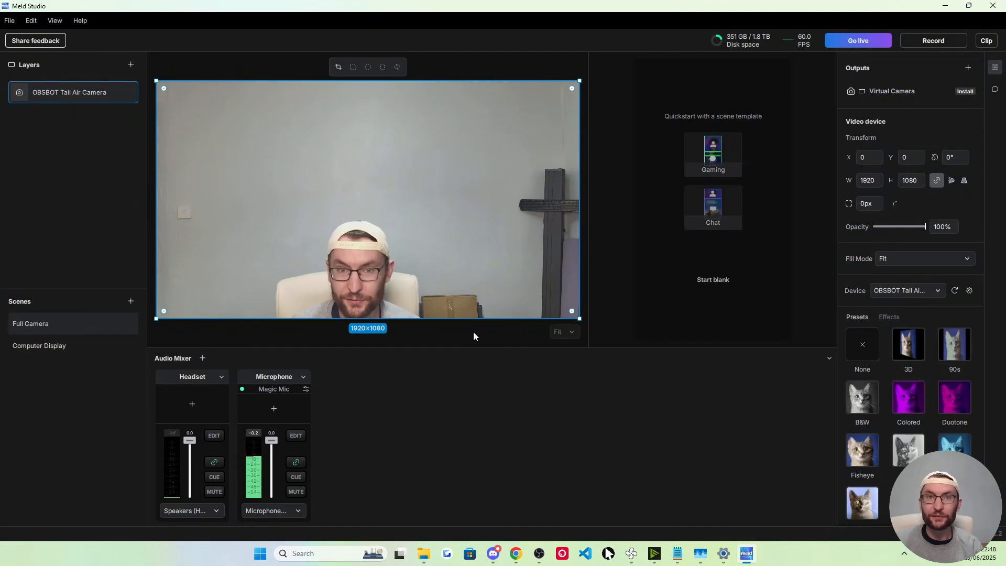
- Start a blank vertical canvas for the Full Camera scene and paste a copy of the main canvas's camera layer into it
left_click(713, 281)
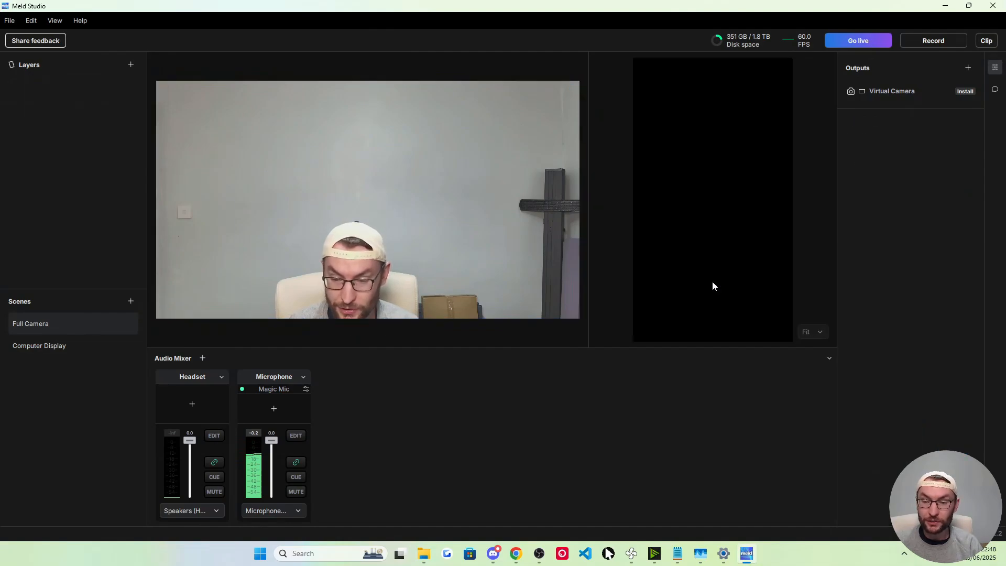
right_click(372, 156)
left_click(399, 163)
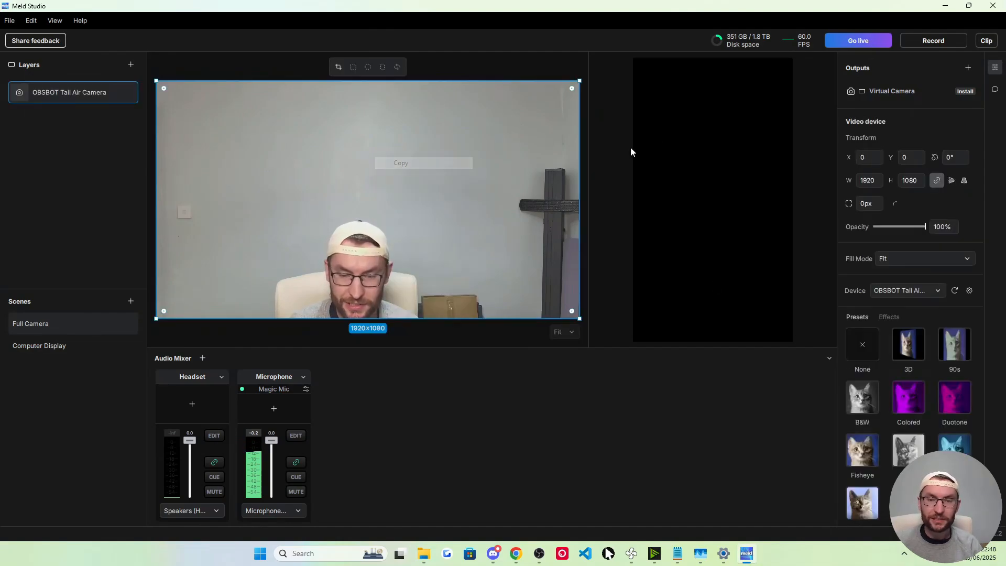
right_click(710, 143)
left_click(736, 150)
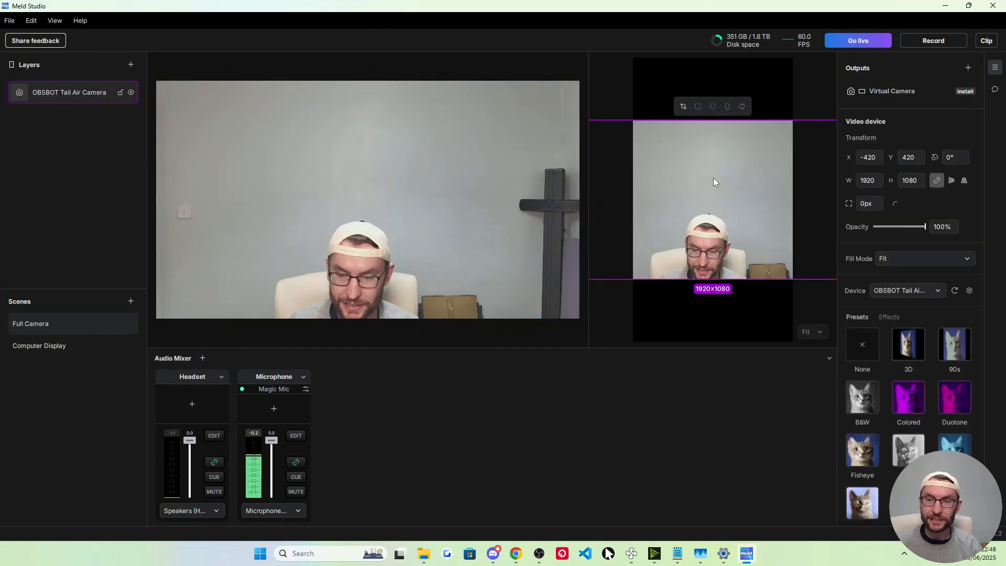
- Crop the vertical canvas's camera layer to a portrait frame and enlarge it to fill the canvas at 1080 × 1920
left_click(728, 106)
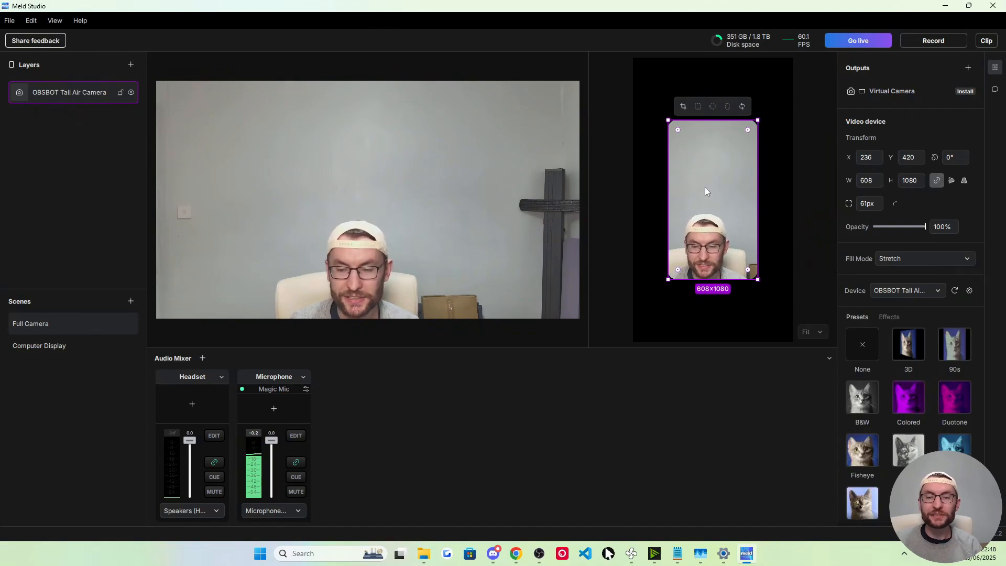
left_click_drag(714, 190, 680, 126)
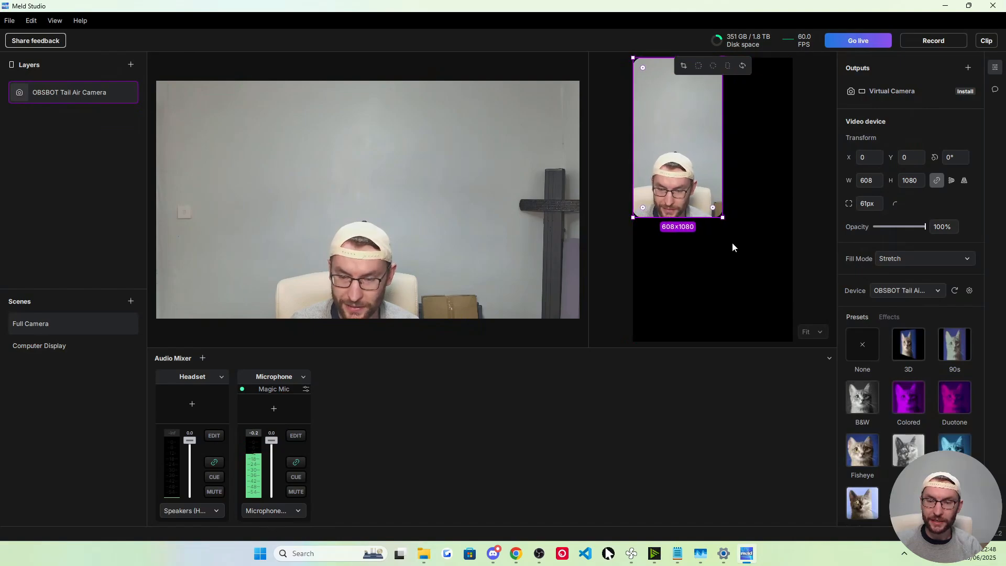
left_click_drag(722, 217, 793, 342)
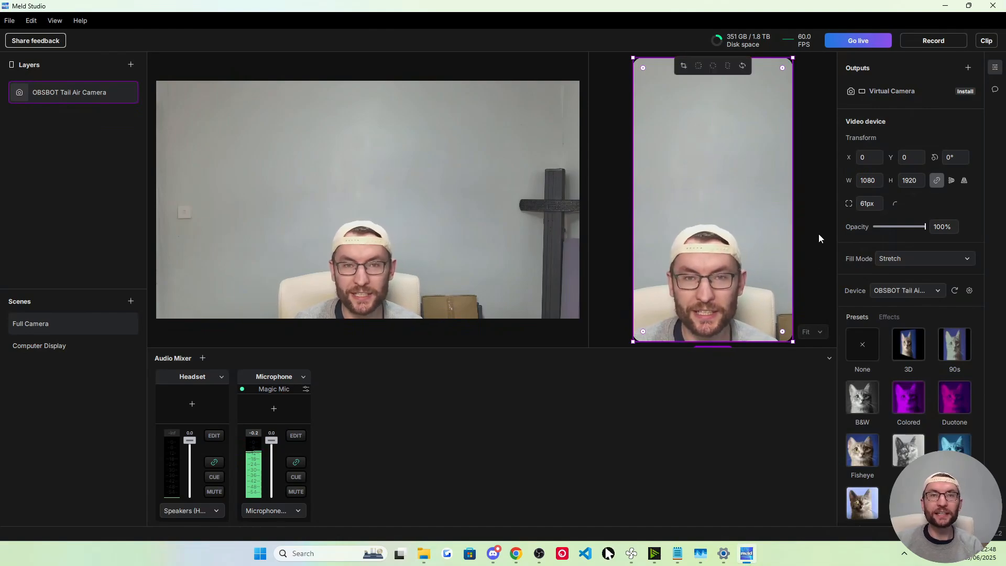
left_click(240, 142)
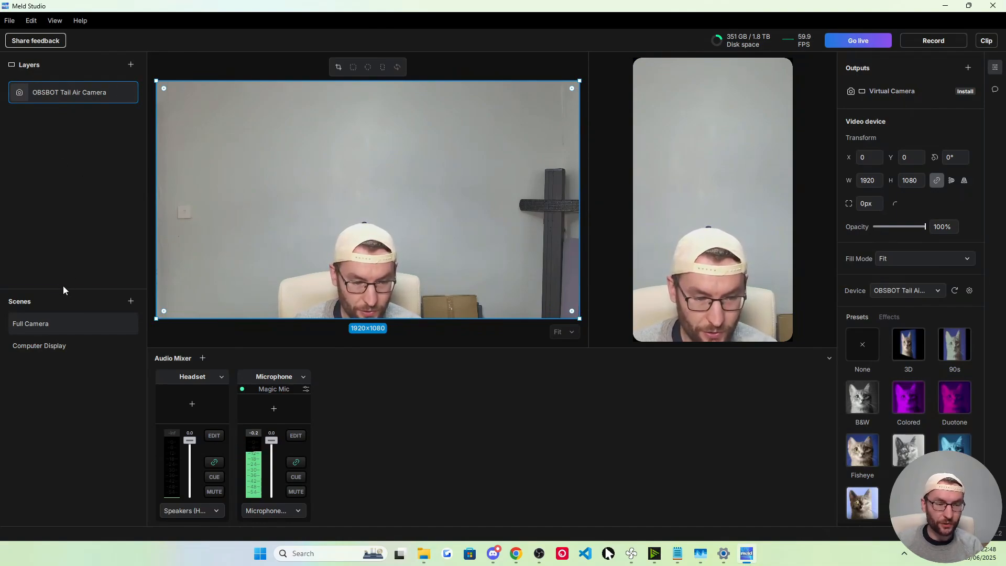
- Add a display capture layer of the SAMSUNG display to the Computer Display scene's main canvas
left_click(50, 347)
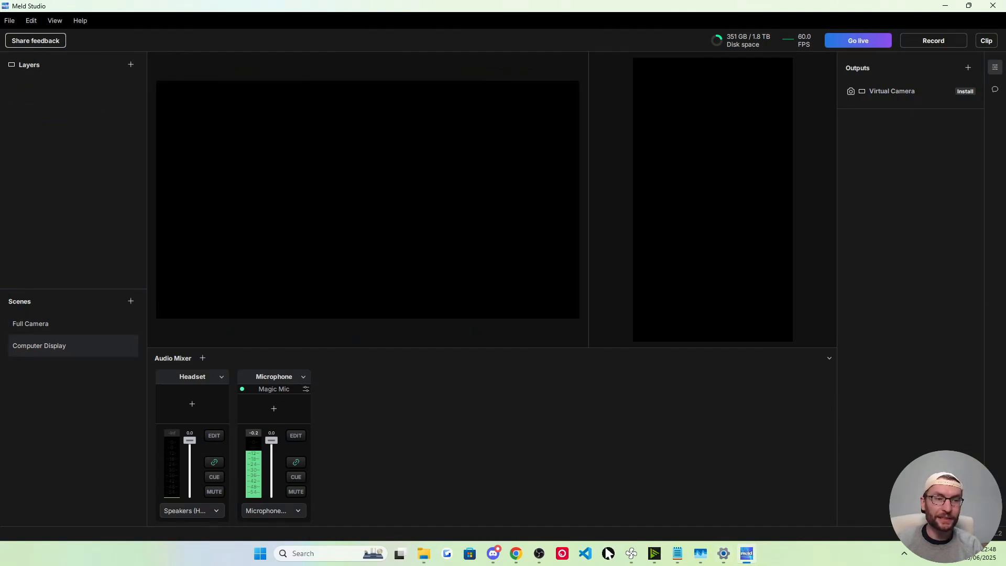
left_click(131, 64)
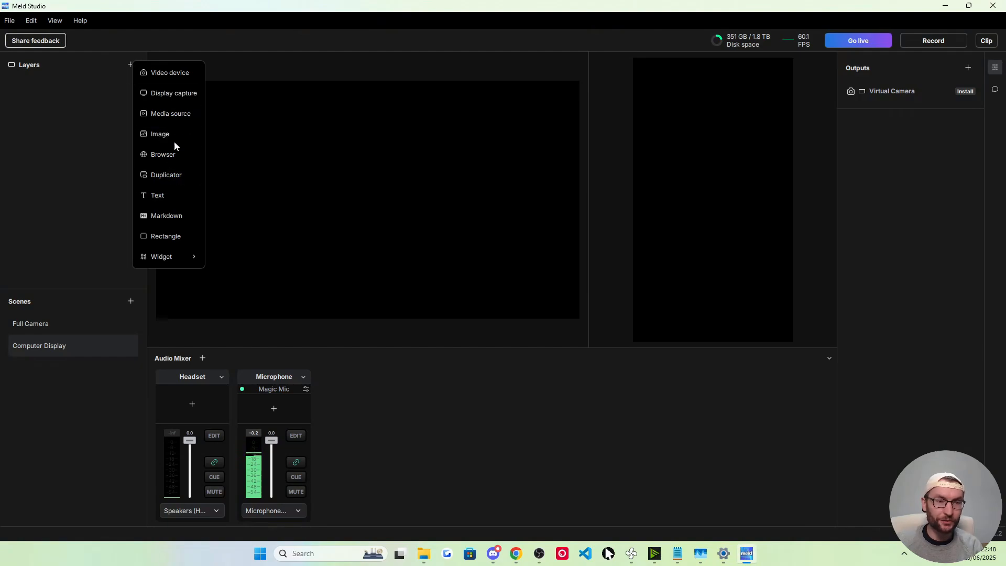
left_click(172, 95)
left_click(222, 142)
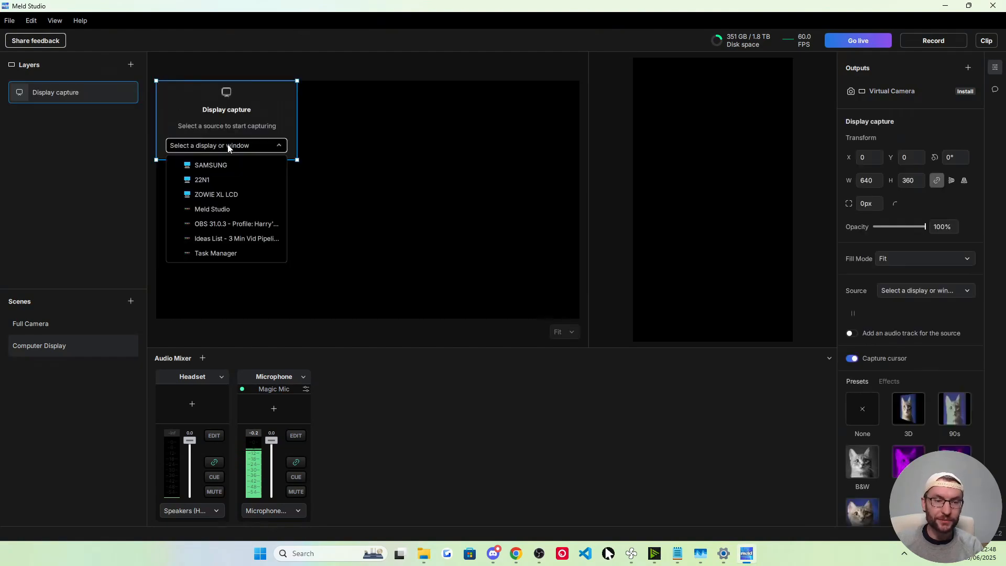
left_click(210, 165)
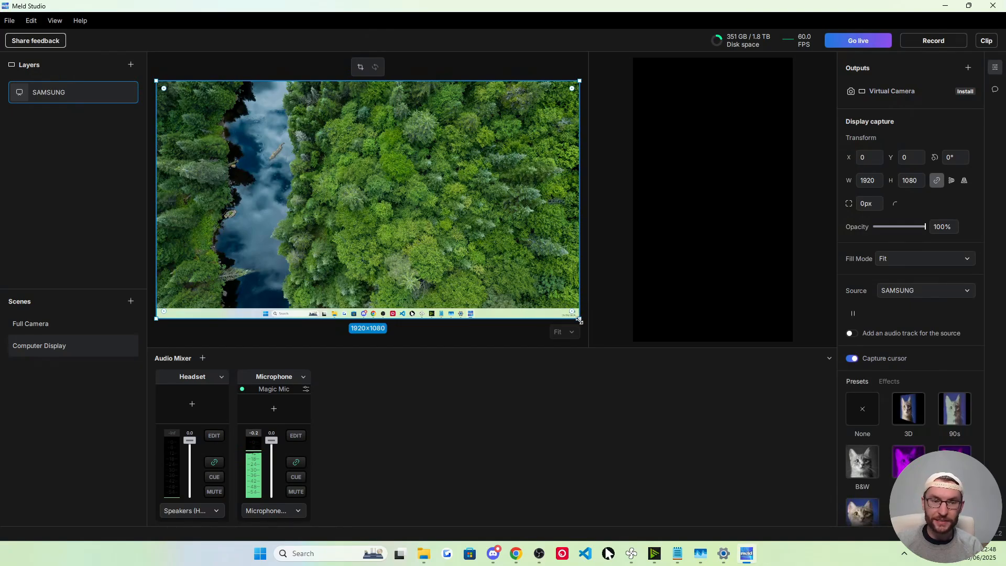
- Copy the SAMSUNG layer into the vertical canvas, enlarge it to about 2393 × 1346, and place it over the canvas's lower part
right_click(360, 131)
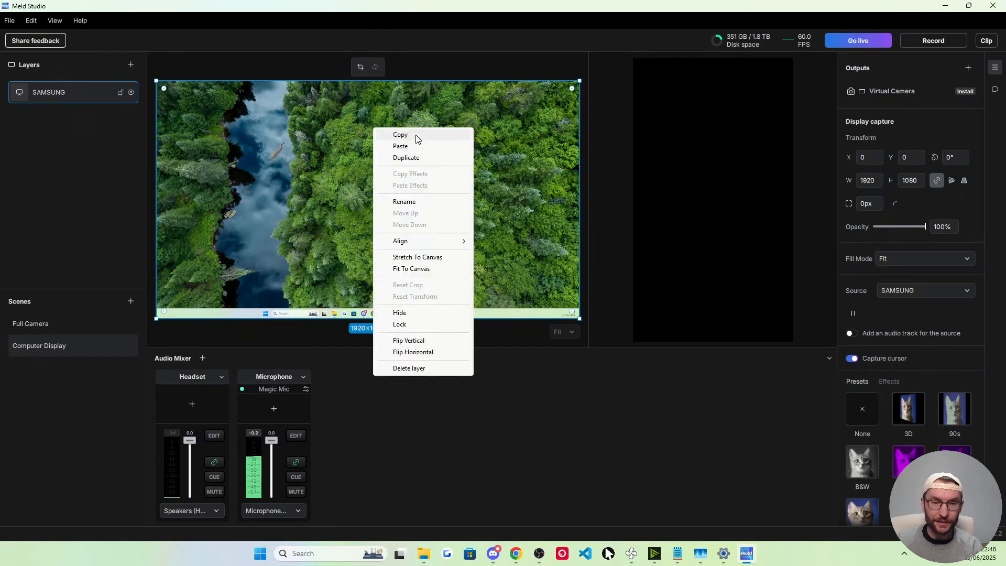
left_click(416, 137)
right_click(682, 158)
left_click(718, 187)
left_click_drag(719, 187, 723, 247)
left_click_drag(718, 187, 712, 149)
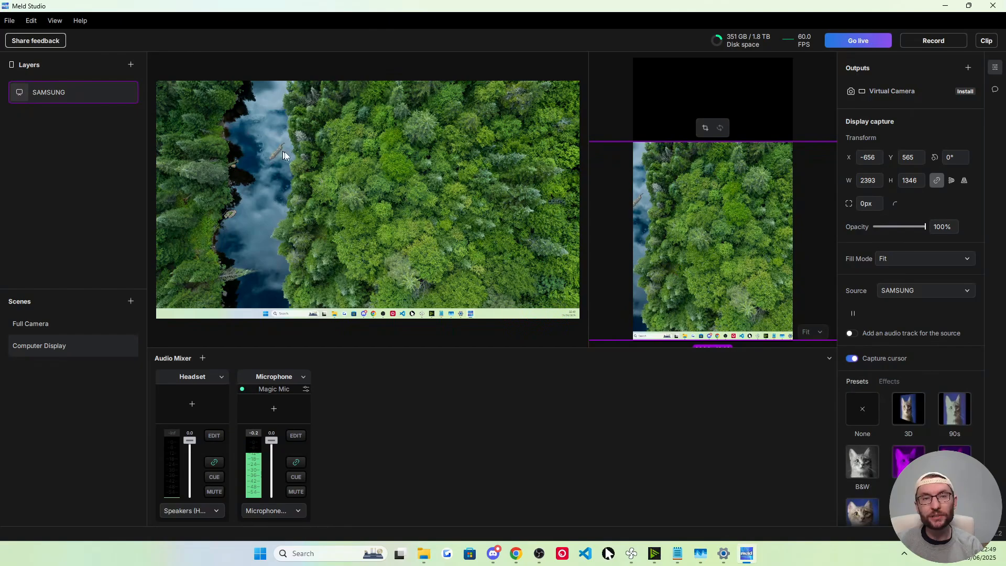
- Add a video device layer to the Computer Display scene's main canvas, using the OBSBOT Tail Air Camera
left_click(309, 163)
left_click(131, 64)
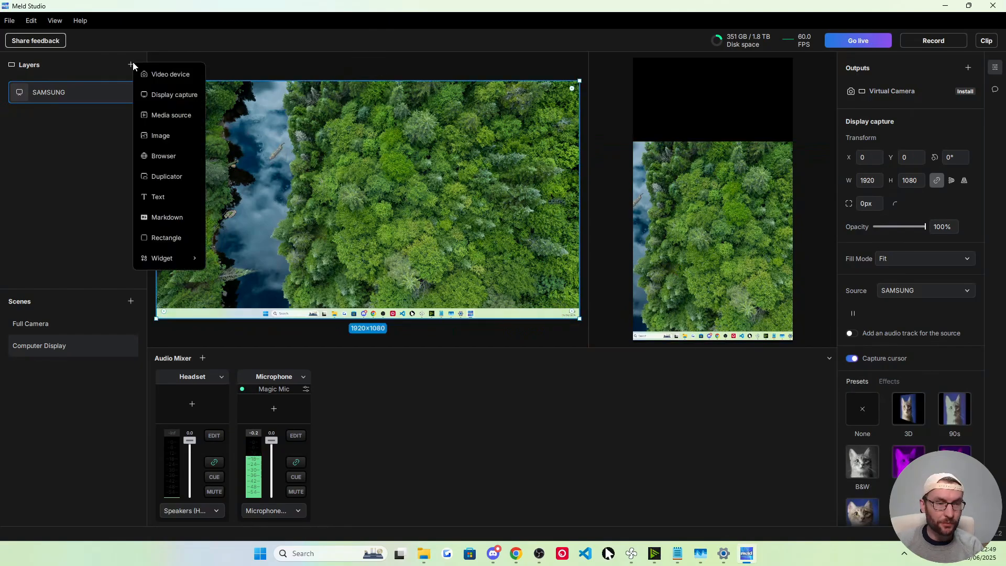
left_click(159, 73)
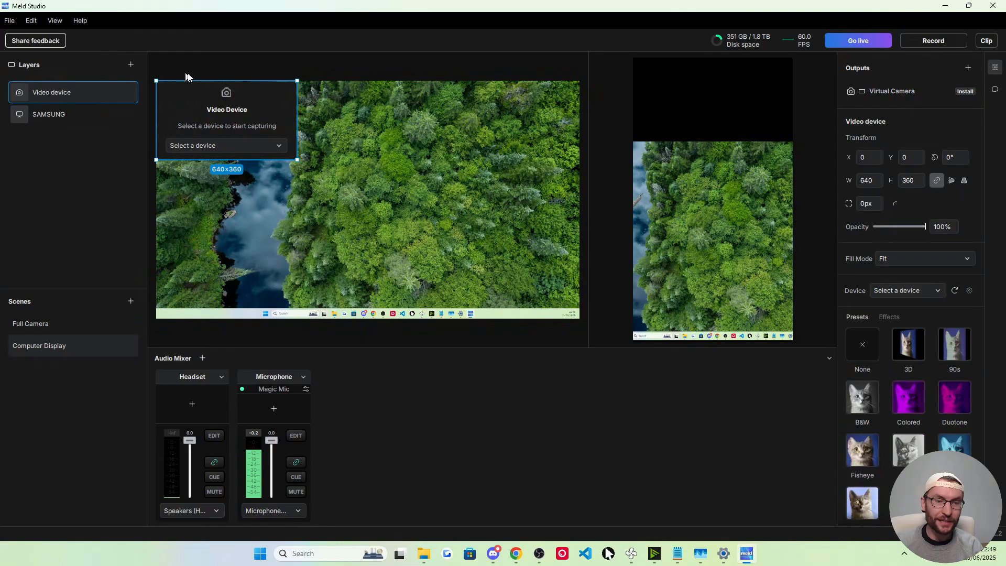
left_click(246, 145)
left_click(230, 224)
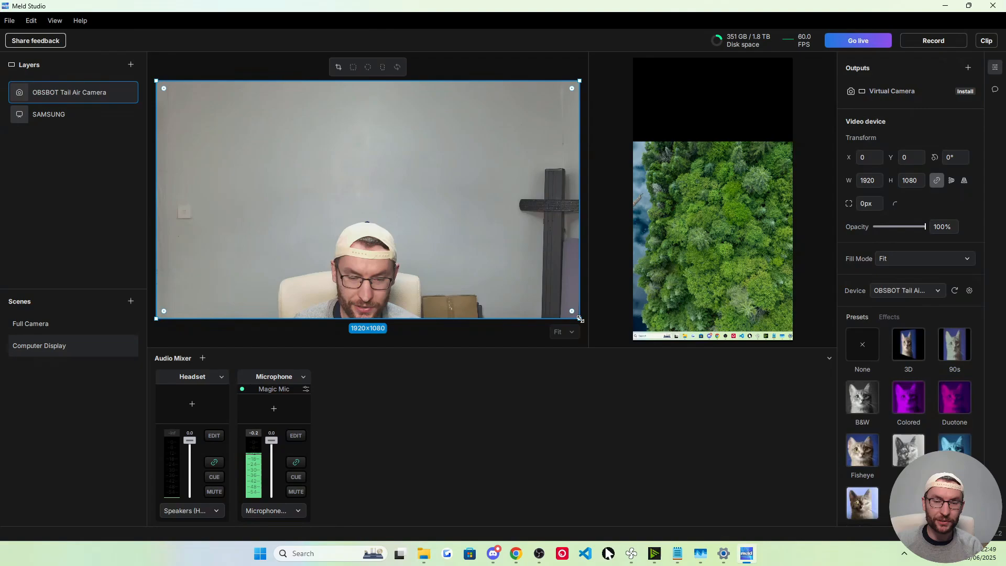
- Shrink the main canvas's camera layer to about 345 × 194 and place it near the canvas's left edge at X 10, Y 443
left_click_drag(581, 320, 190, 200)
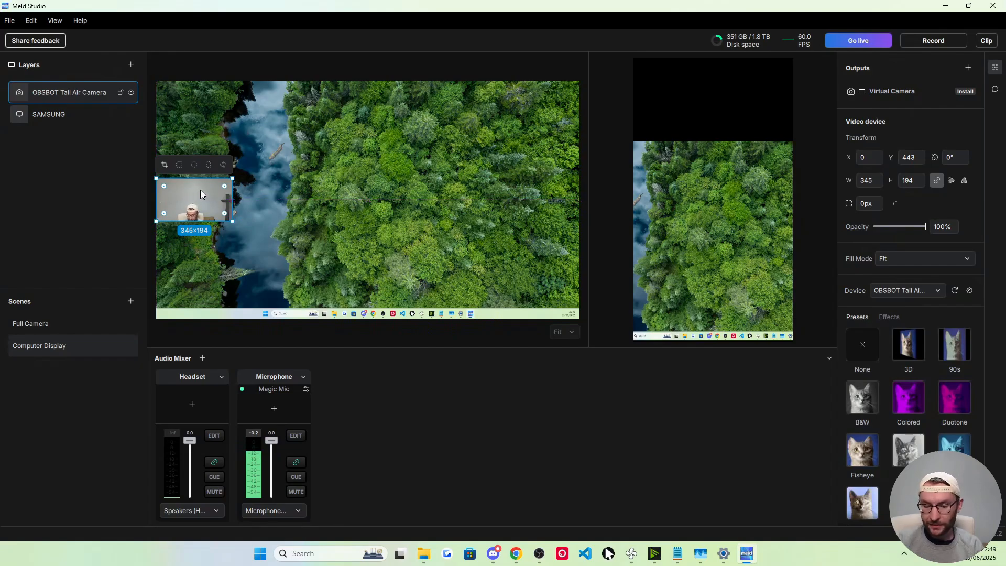
key("Right")
key("Right")
key("Right")
key("Right")
key("Right")
key("Right")
key("Right")
key("Right")
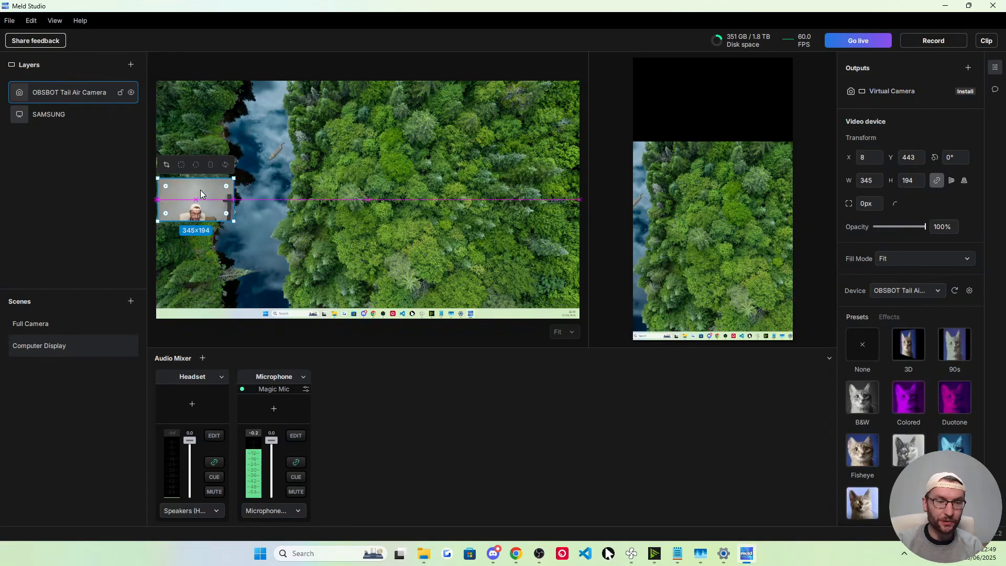
key("Right")
key("Right")
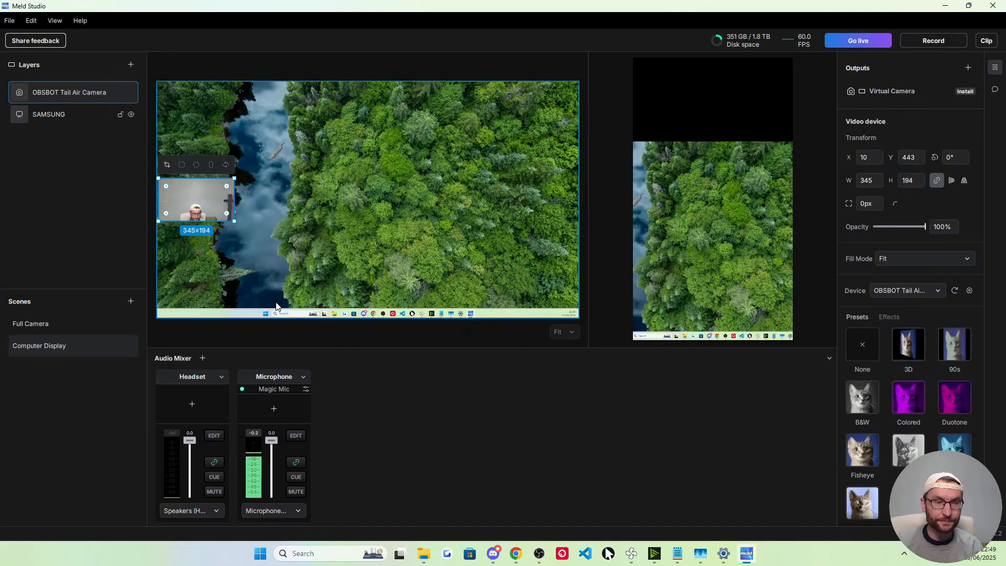
- Copy the camera layer into the vertical canvas and enlarge it to about 1080 × 607 across the top, above the display capture
right_click(185, 195)
left_click(202, 204)
right_click(716, 90)
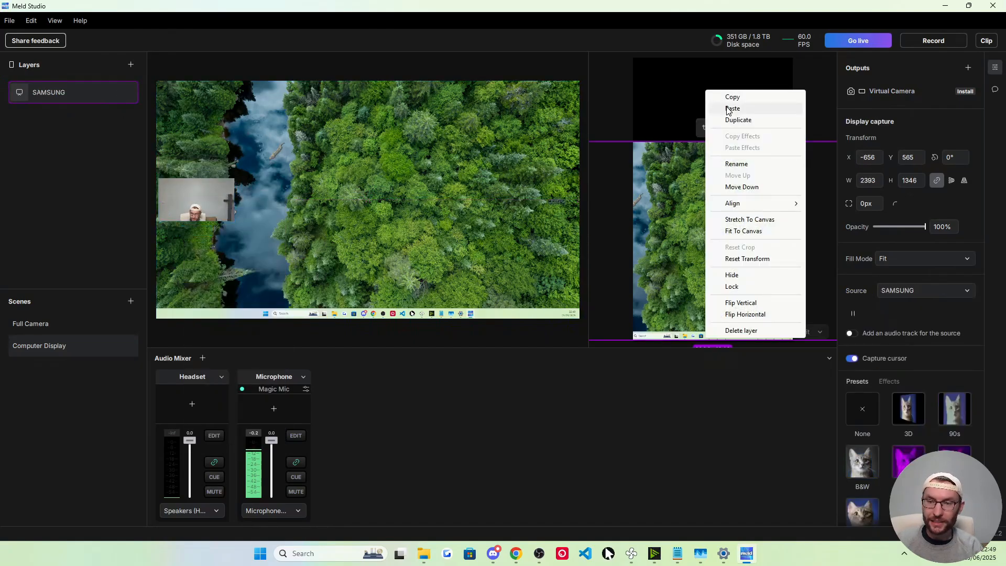
left_click(729, 108)
left_click_drag(652, 116, 793, 148)
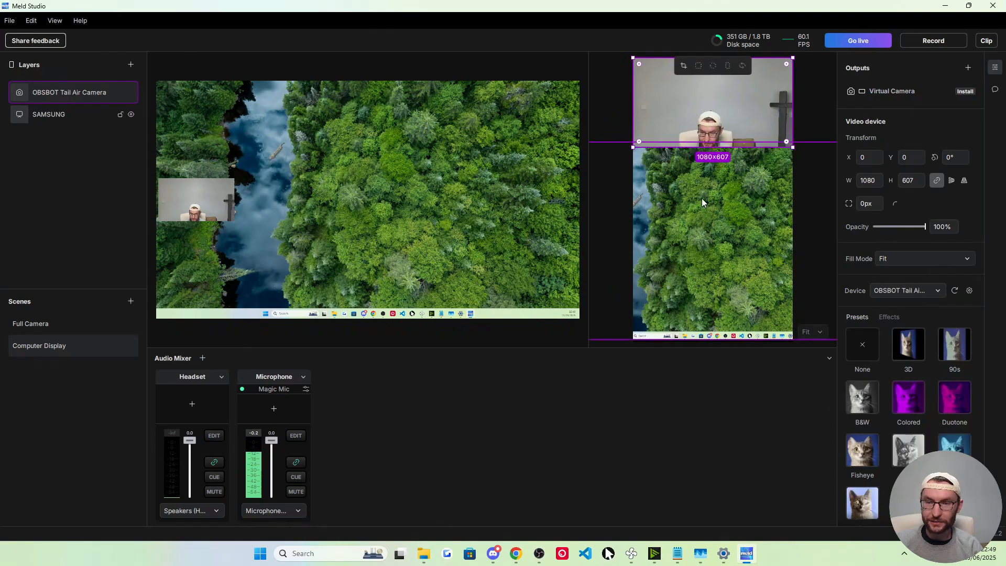
left_click(701, 199)
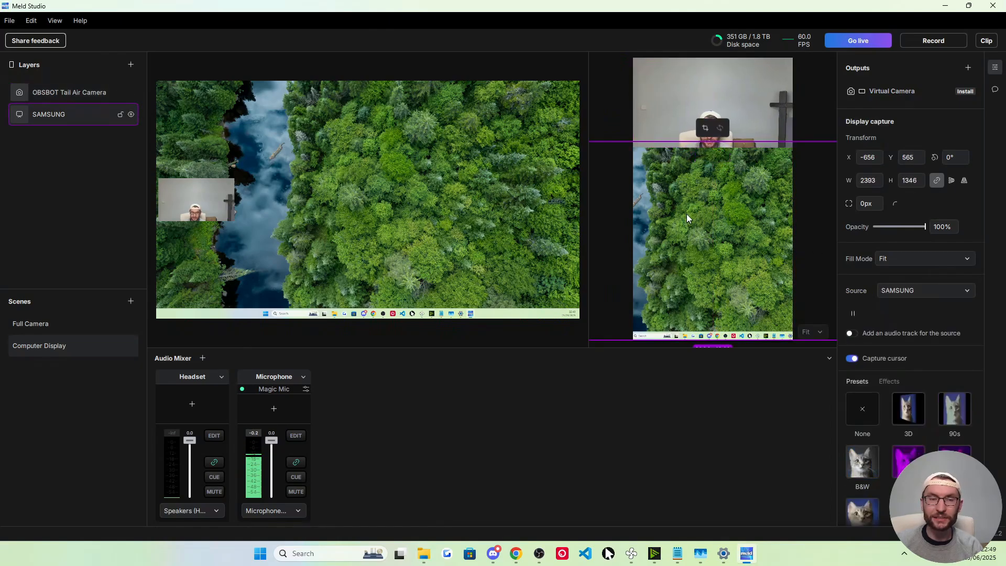
- Switch between the Full Camera and Computer Display scenes to check both canvases, ending on Full Camera
left_click(58, 326)
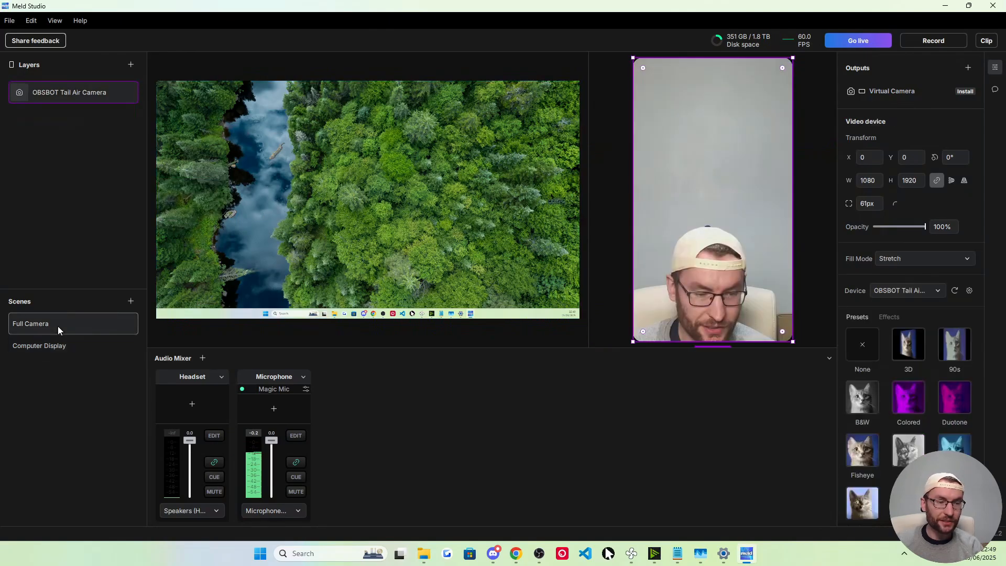
left_click(55, 348)
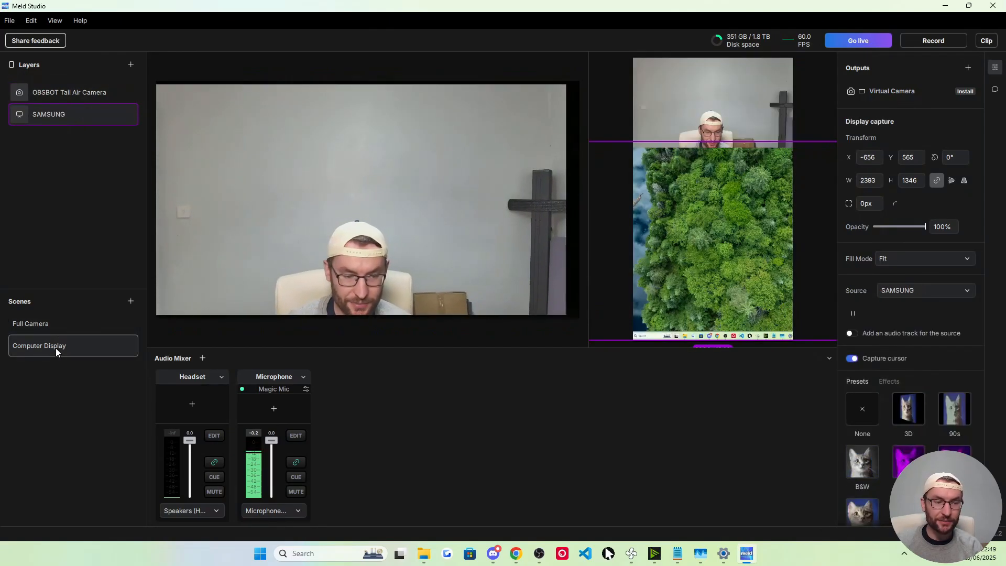
left_click(41, 325)
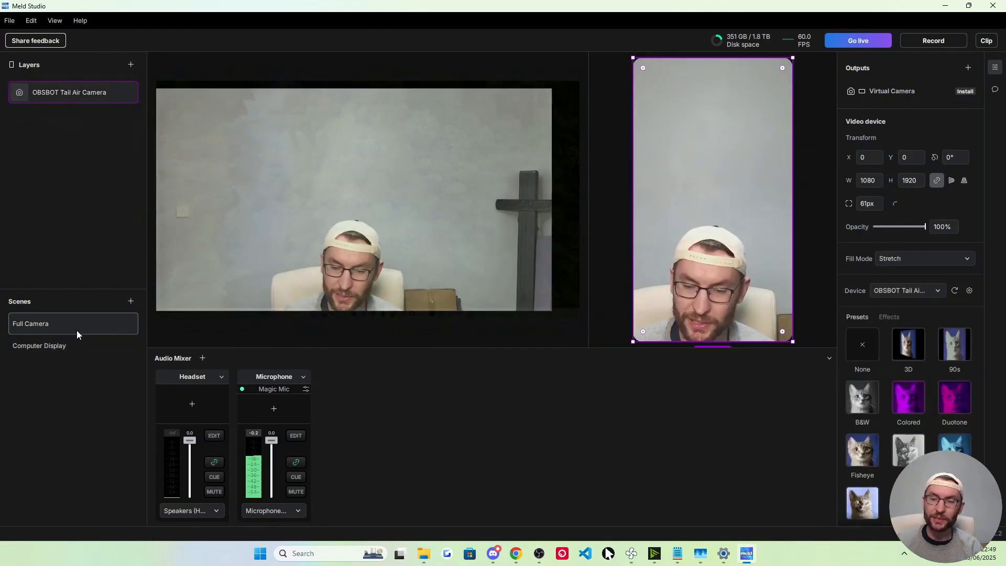
- Set both the main and vertical video bitrates to 6000 Kbps in the preferences
left_click(10, 23)
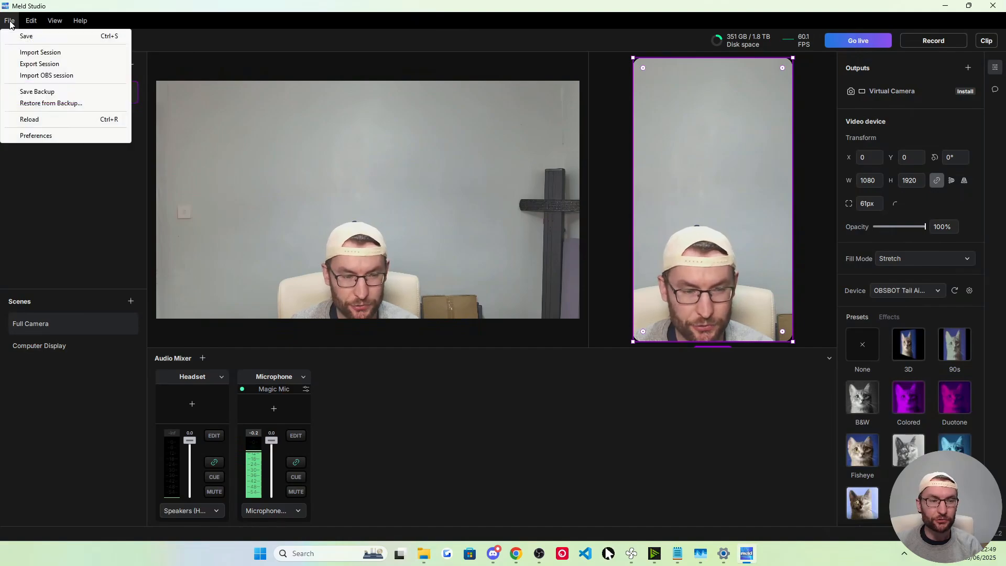
left_click(36, 135)
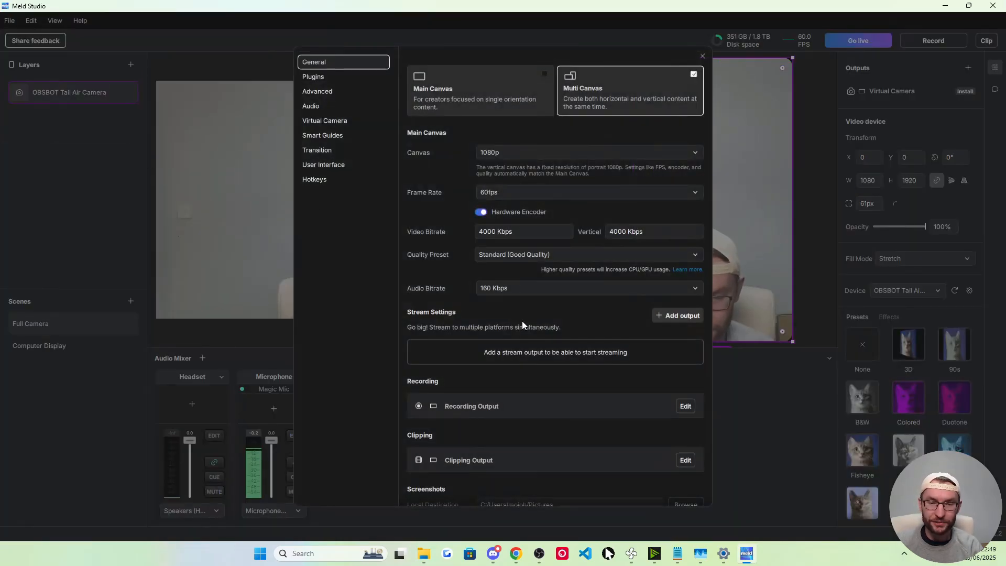
triple_click(502, 232)
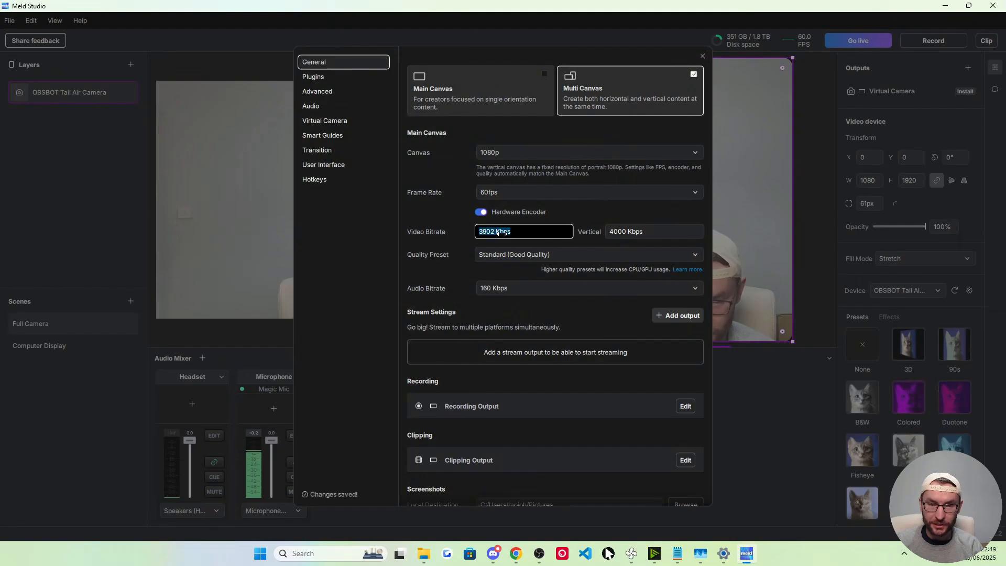
type("6000")
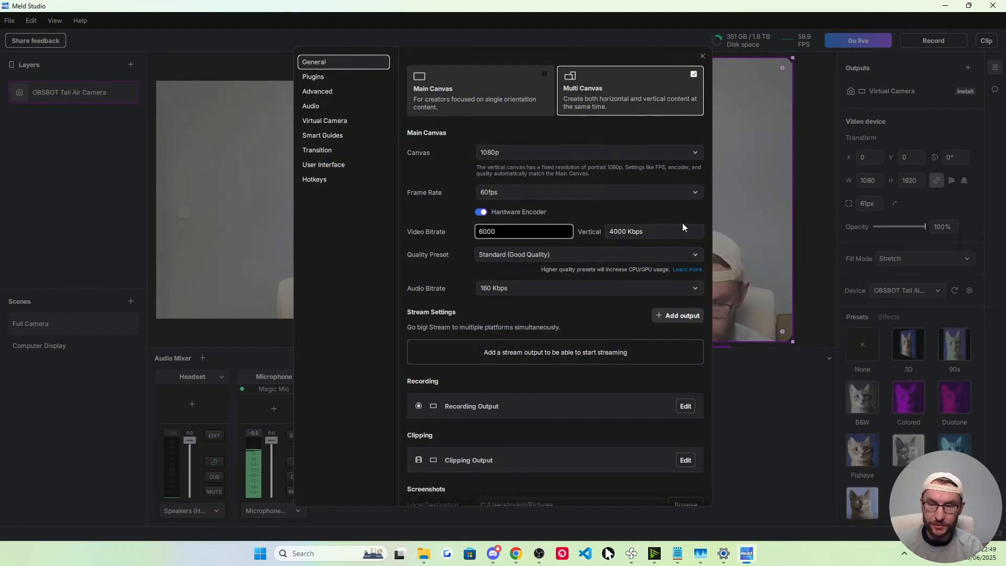
left_click(650, 233)
type("6000")
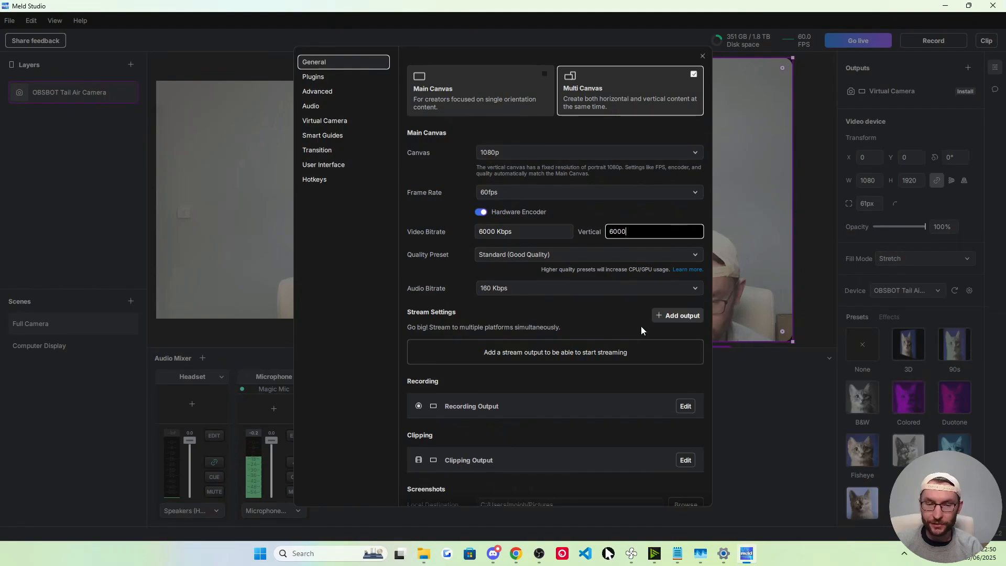
- Add a Custom RTMP stream output and rename it Kick
left_click(675, 315)
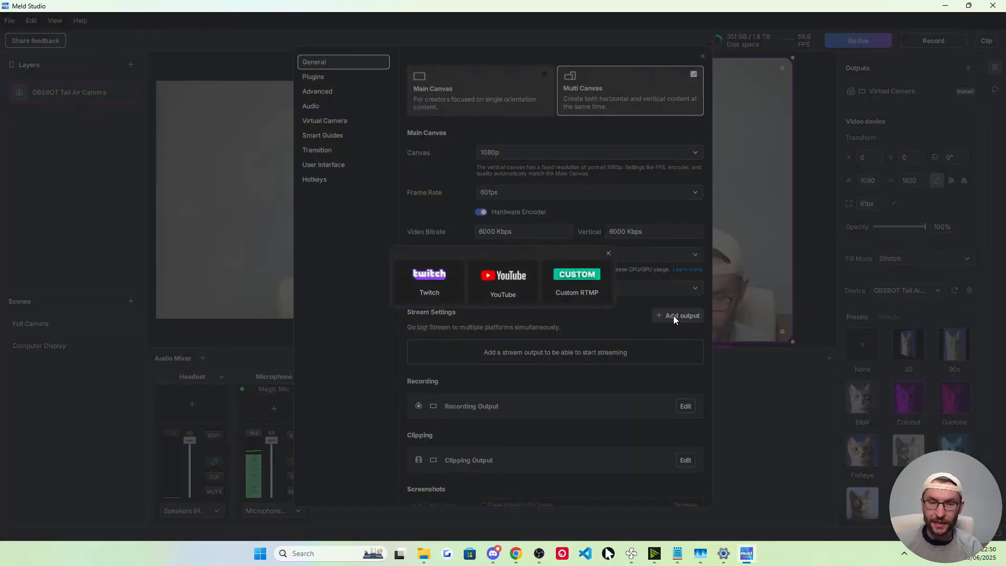
left_click(581, 285)
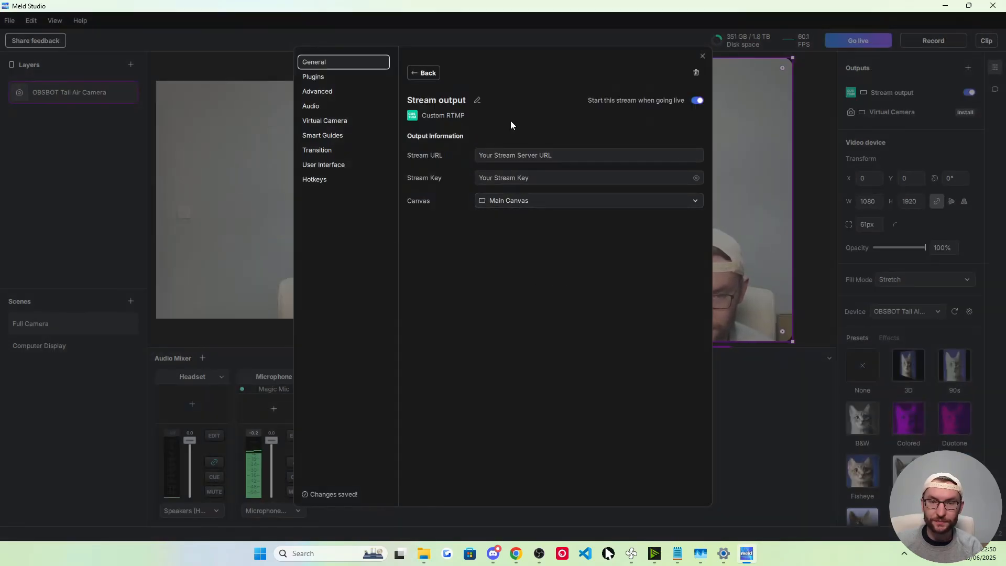
left_click(477, 100)
type("Kick")
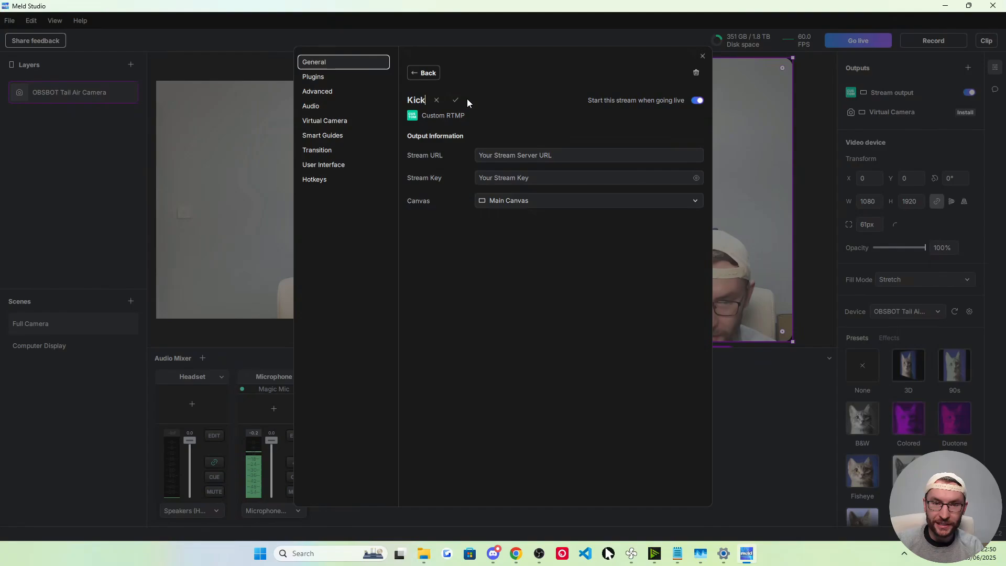
- Copy the stream URL and stream key from the Kick dashboard's Stream URL & Key page in the browser into the Kick output
left_click(493, 155)
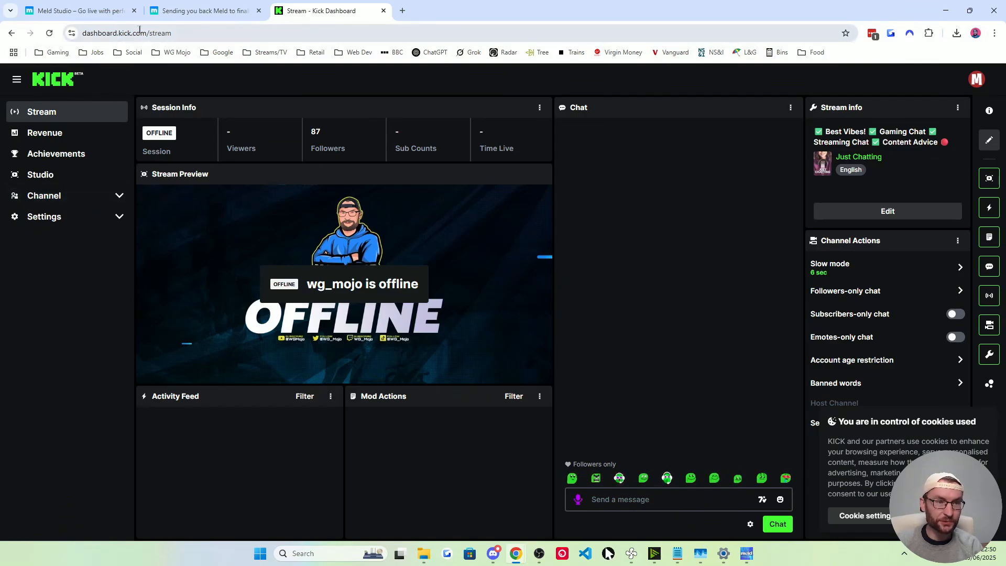
left_click(56, 199)
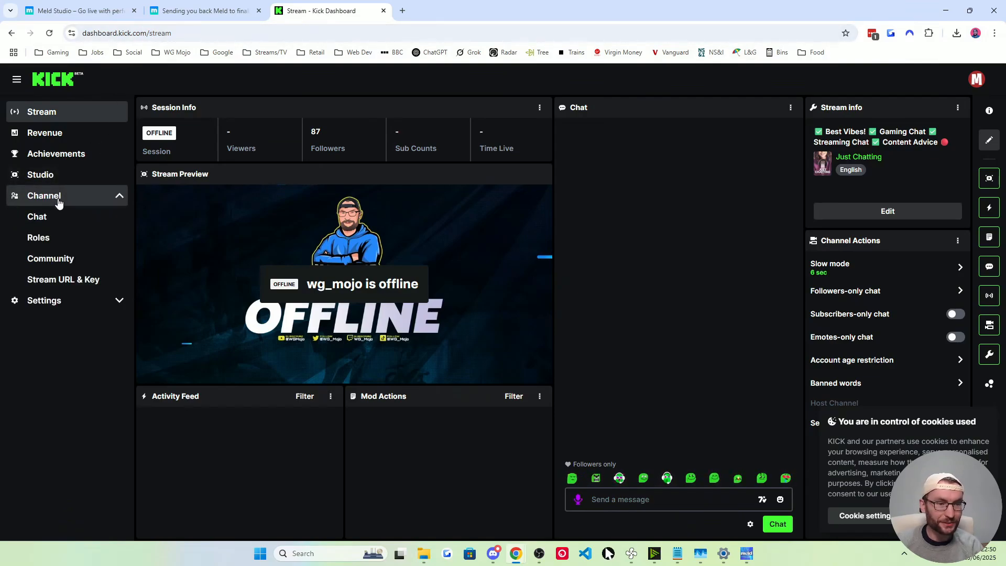
left_click(58, 282)
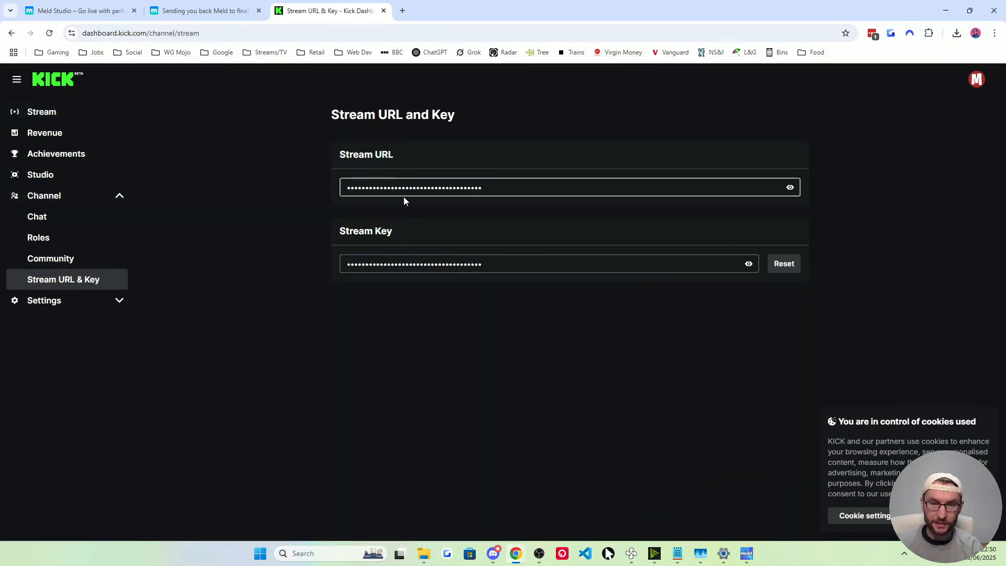
left_click(790, 187)
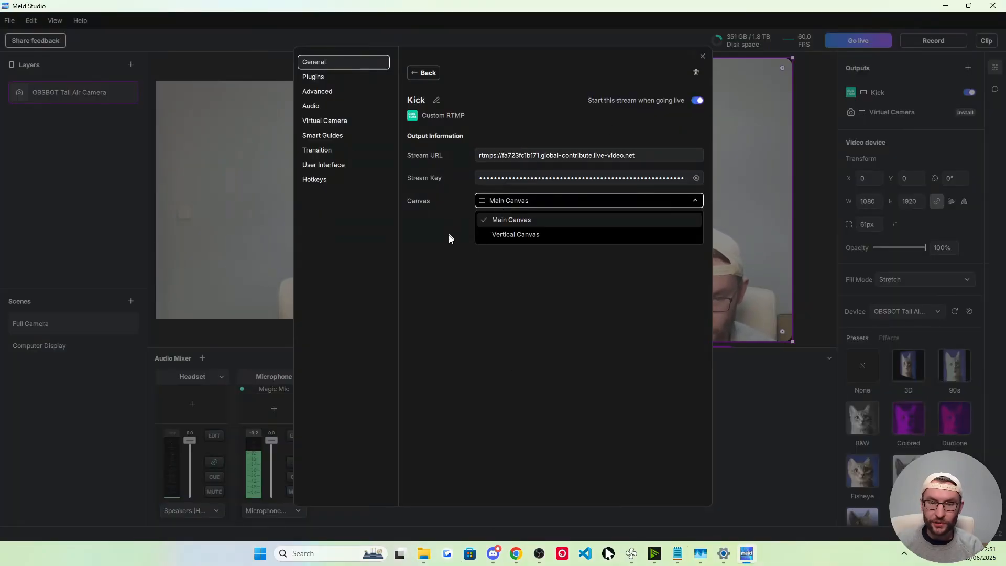
- Keep the Kick output assigned to the Main Canvas and close the preferences
left_click(444, 237)
left_click(430, 73)
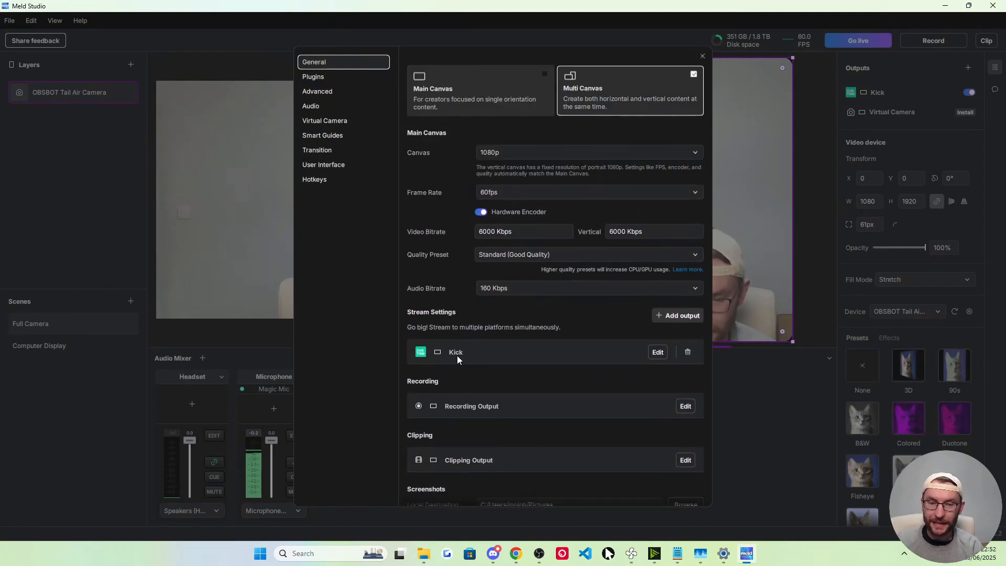
left_click(703, 56)
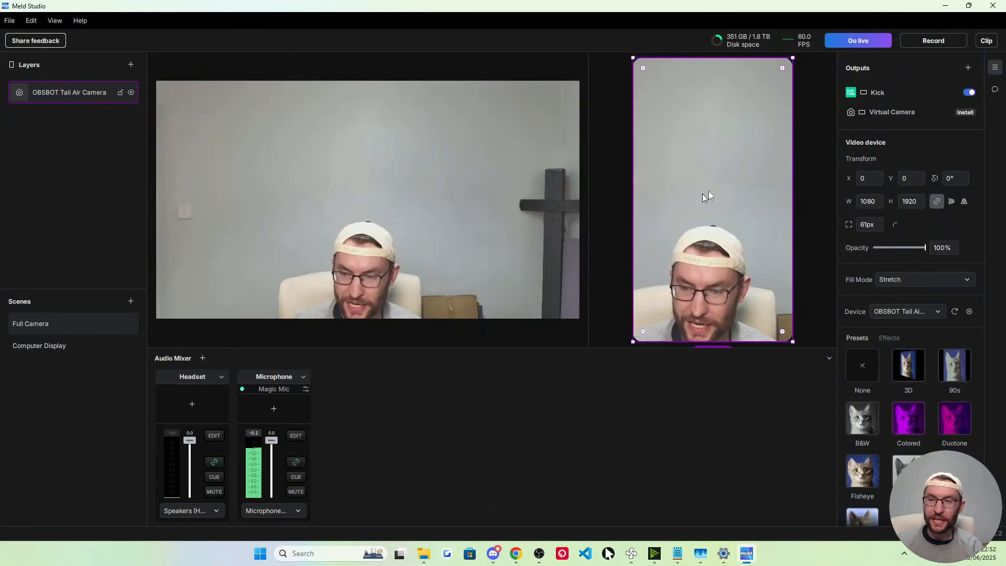